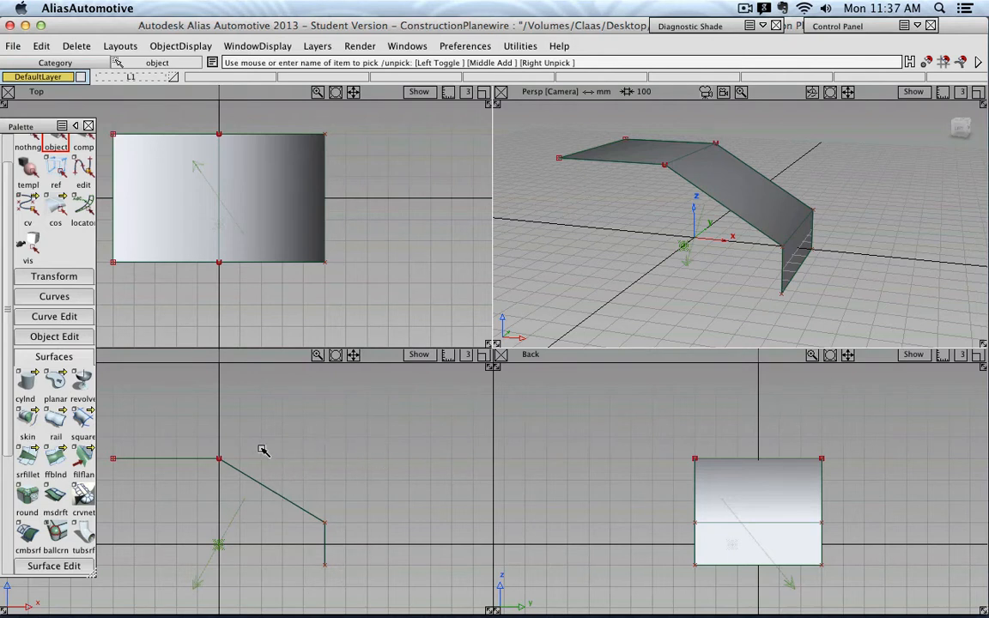
- Place a cylinder beside the surfaces, enlarge it and move it over the sloped surface
{"action": "left_click", "coordinate": [35, 388]}
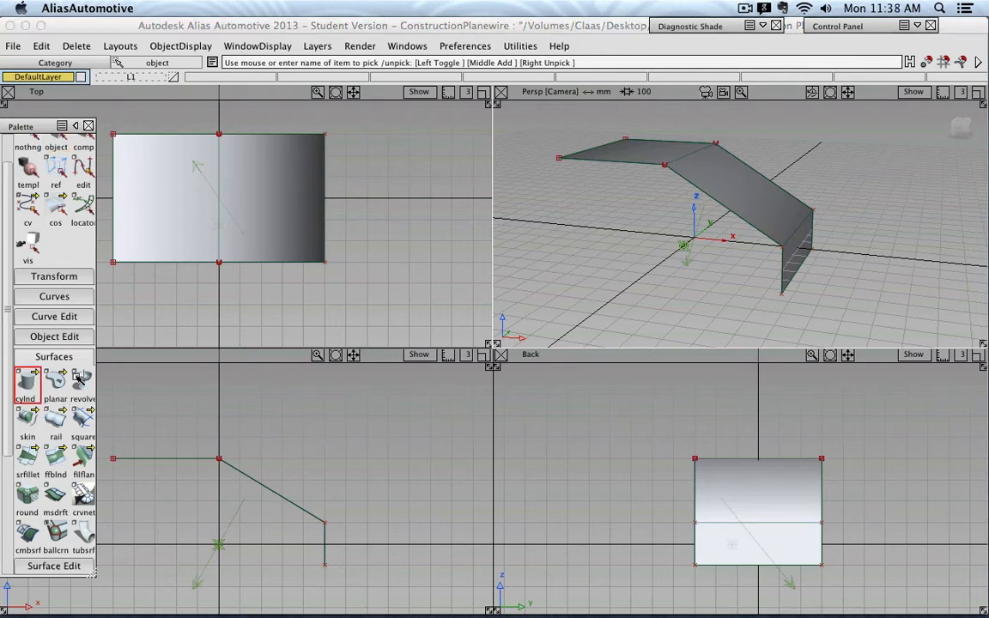
{"action": "left_click", "coordinate": [388, 198]}
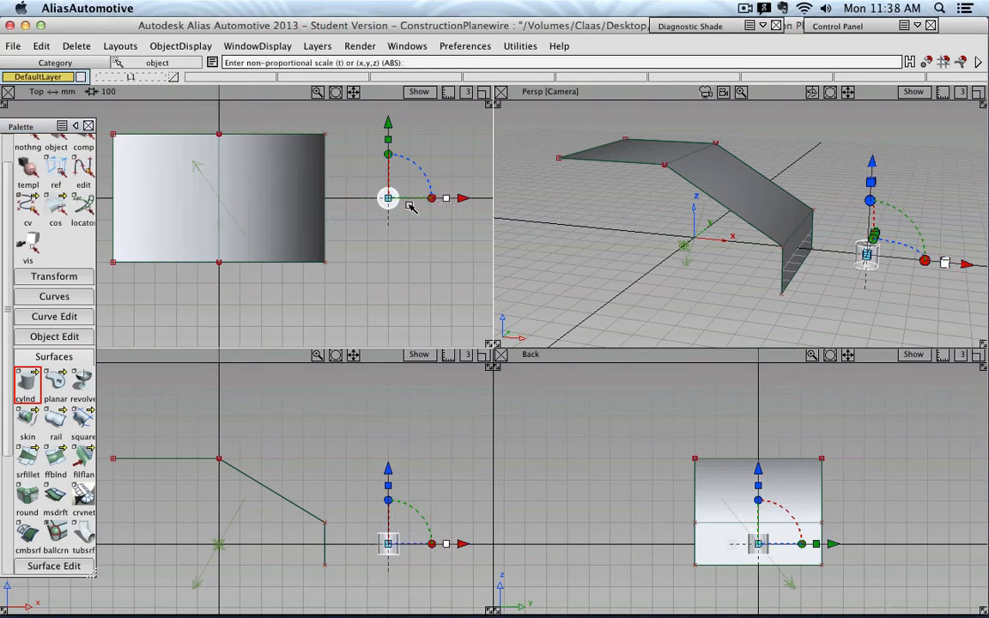
{"action": "left_click_drag", "start_coordinate": [388, 198], "coordinate": [489, 175]}
{"action": "left_click_drag", "start_coordinate": [388, 470], "coordinate": [389, 392]}
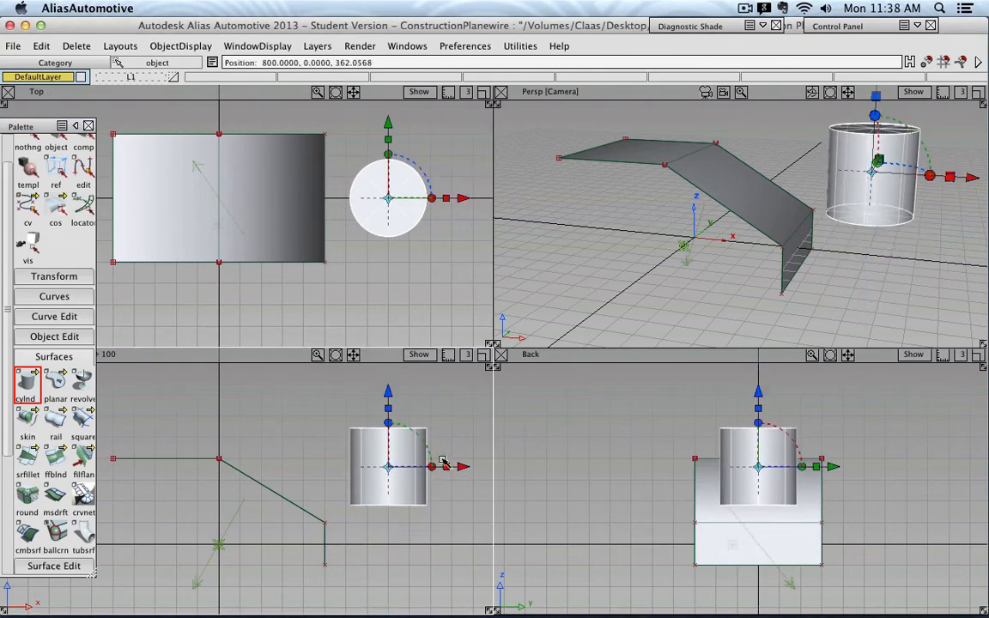
{"action": "left_click_drag", "start_coordinate": [462, 466], "coordinate": [359, 466]}
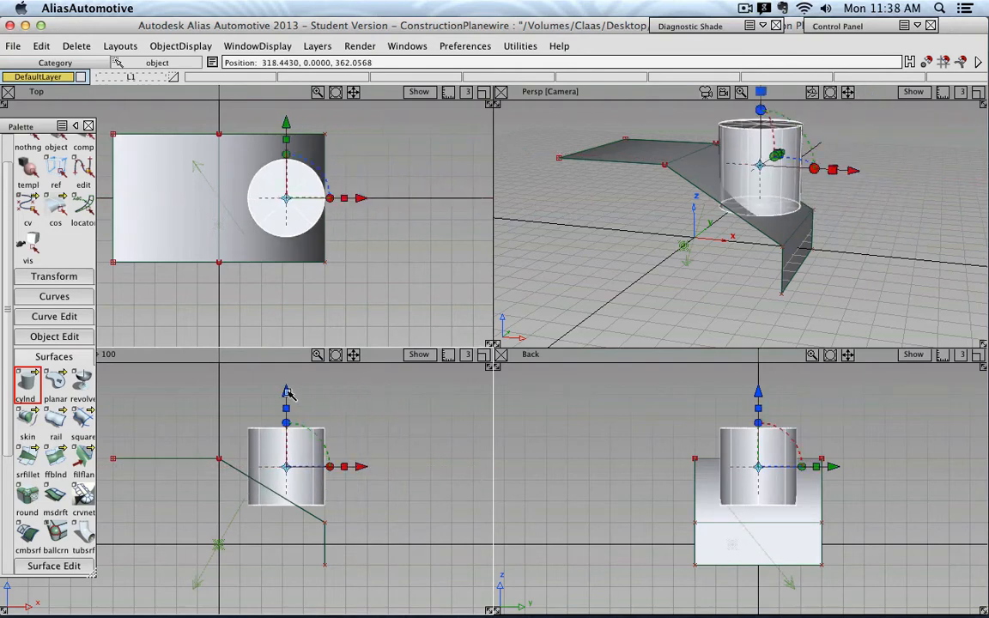
- Try to rotate the cylinder by eye to match the slope and seat it on the sloped surface
{"action": "left_click_drag", "start_coordinate": [297, 414], "coordinate": [325, 460]}
{"action": "middle_click_drag", "start_coordinate": [329, 456], "coordinate": [334, 431], "text": "alt+shift"}
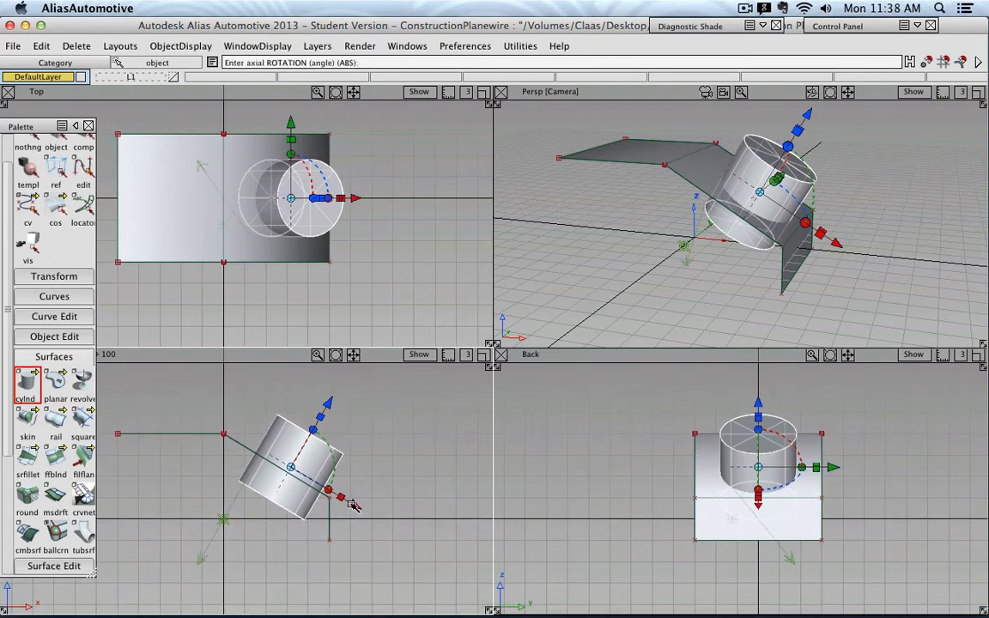
{"action": "left_click_drag", "start_coordinate": [352, 504], "coordinate": [340, 499]}
{"action": "left_click_drag", "start_coordinate": [319, 398], "coordinate": [346, 374]}
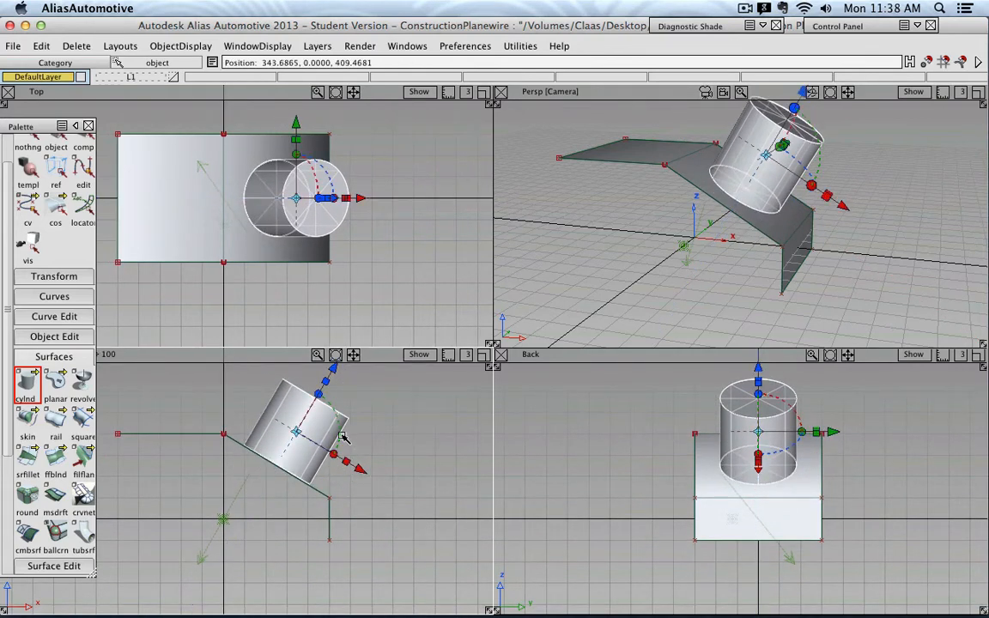
{"action": "left_click", "coordinate": [340, 430]}
{"action": "left_click_drag", "start_coordinate": [340, 430], "coordinate": [347, 431]}
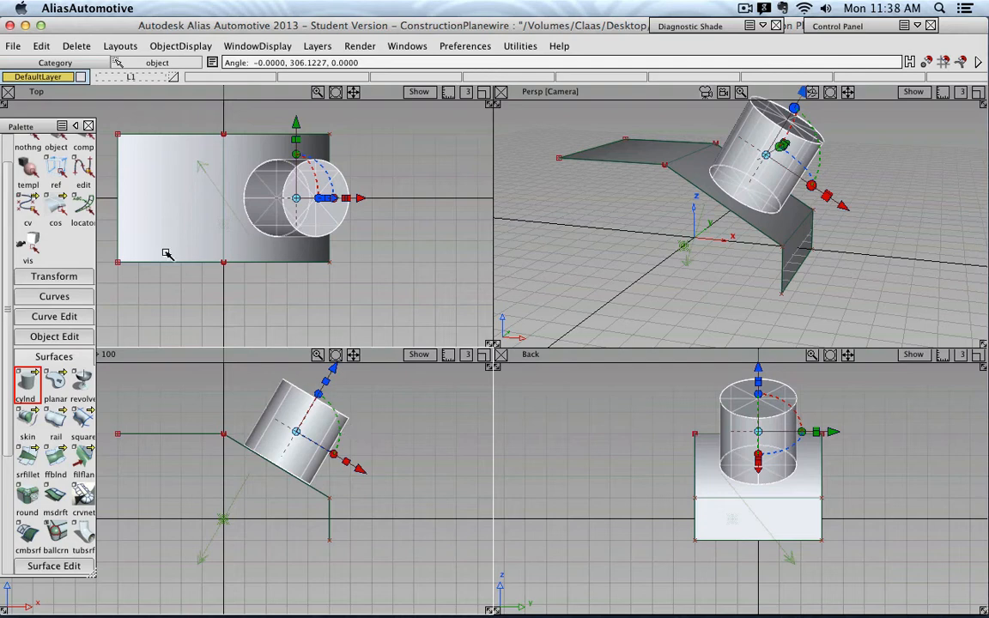
- Delete the tilted cylinder from the sloped surface
{"action": "left_click", "coordinate": [55, 147]}
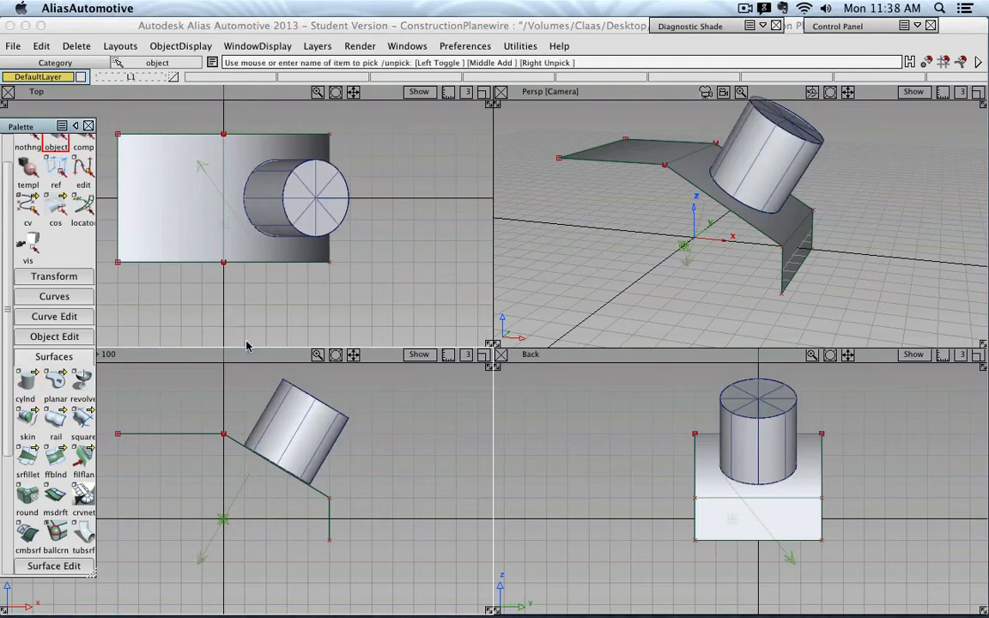
{"action": "left_click", "coordinate": [293, 399]}
{"action": "key", "text": "Delete"}
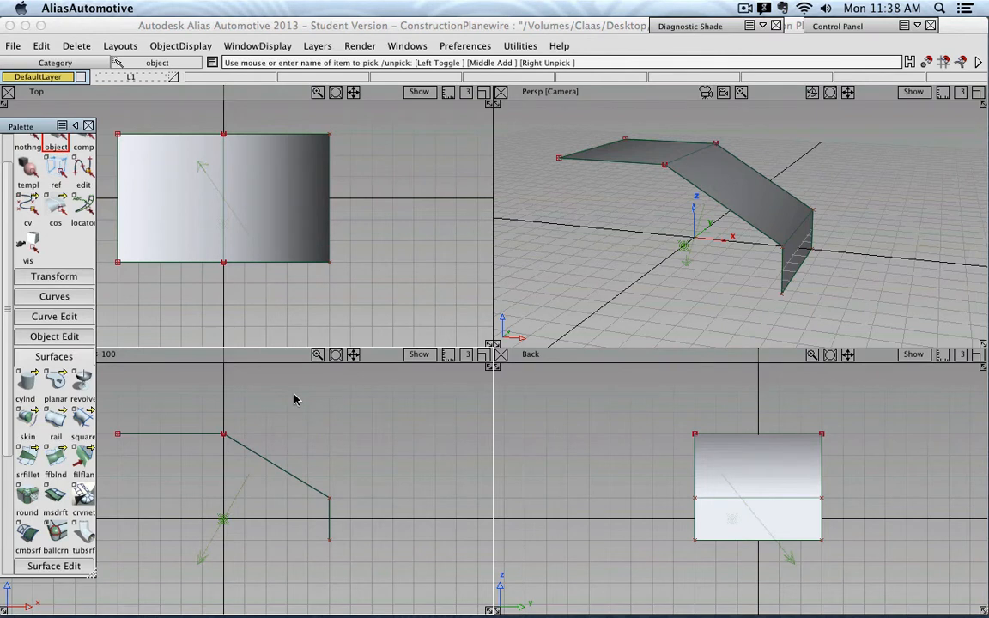
- Start a new construction plane with the 3 Pt creation type and Show Name enabled
{"action": "scroll", "coordinate": [54, 137], "scroll_direction": "up", "scroll_amount": 2}
{"action": "left_click", "coordinate": [62, 146]}
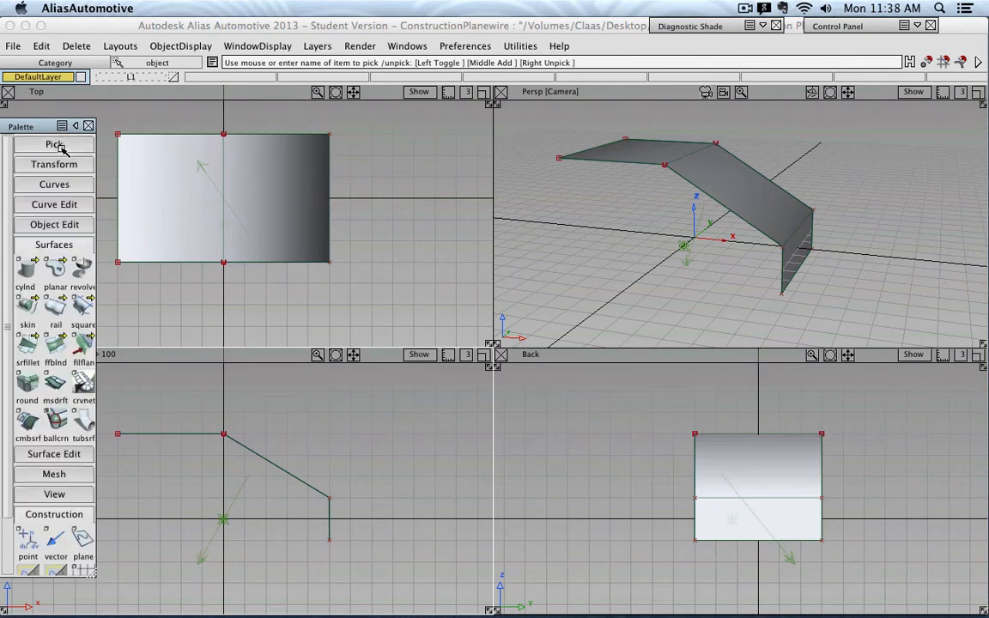
{"action": "left_click", "coordinate": [60, 244]}
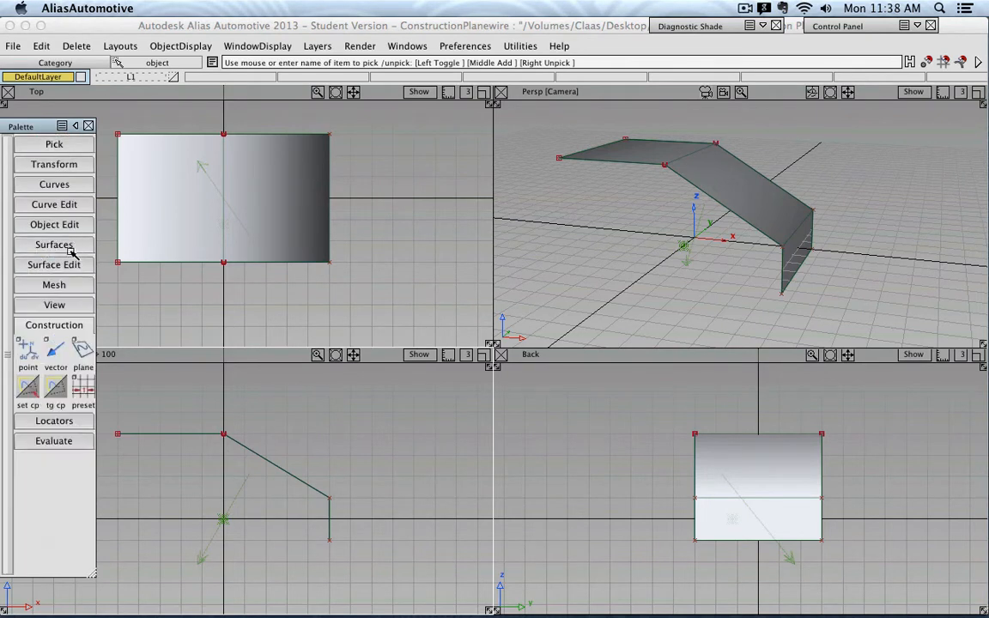
{"action": "double_click", "coordinate": [81, 361]}
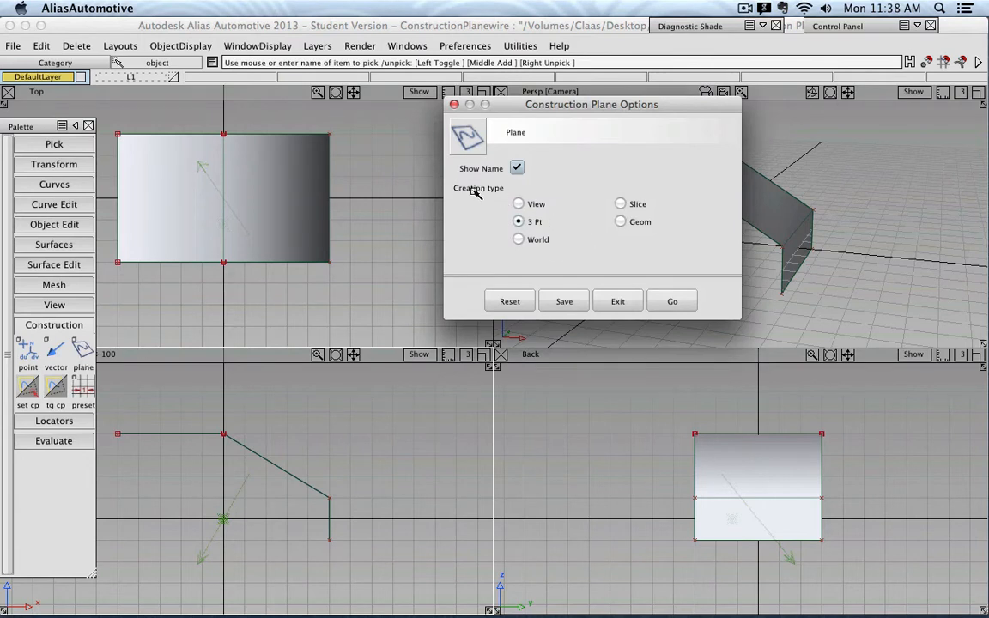
{"action": "left_click", "coordinate": [519, 205]}
{"action": "left_click", "coordinate": [620, 204]}
{"action": "left_click", "coordinate": [519, 221]}
{"action": "left_click", "coordinate": [620, 222]}
{"action": "left_click", "coordinate": [518, 222]}
{"action": "left_click", "coordinate": [675, 305]}
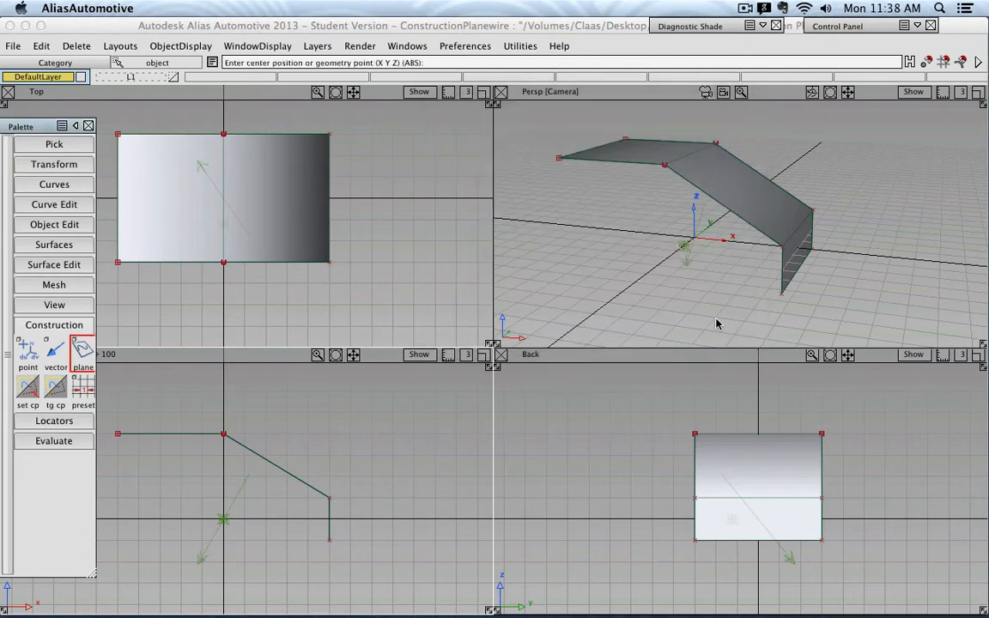
- Open the curve snap options to check the snap divisions, and turn on curve snap
{"action": "left_click", "coordinate": [977, 63]}
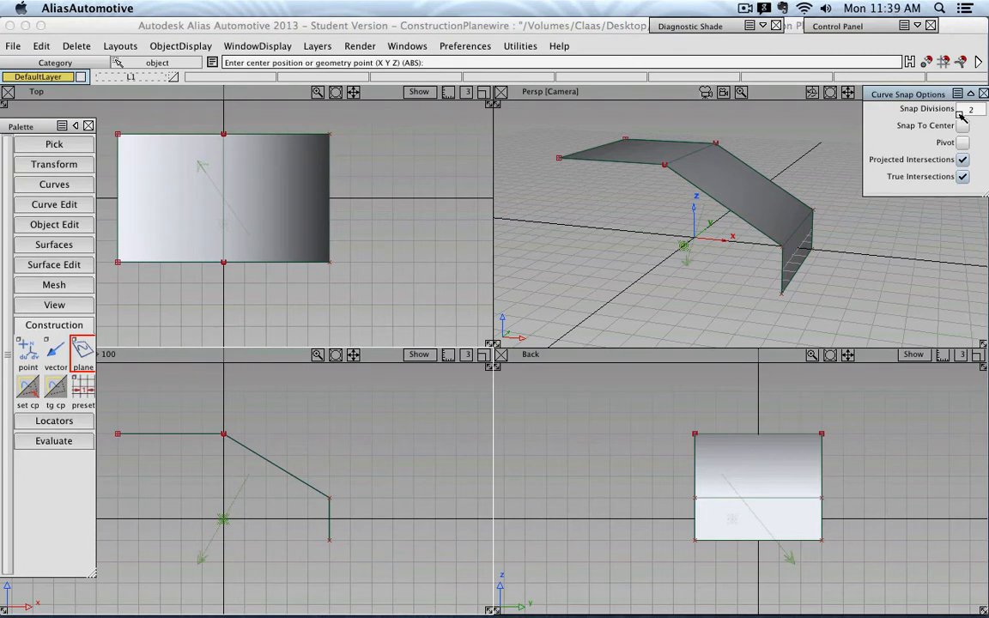
{"action": "left_click", "coordinate": [962, 64]}
{"action": "left_click", "coordinate": [983, 94]}
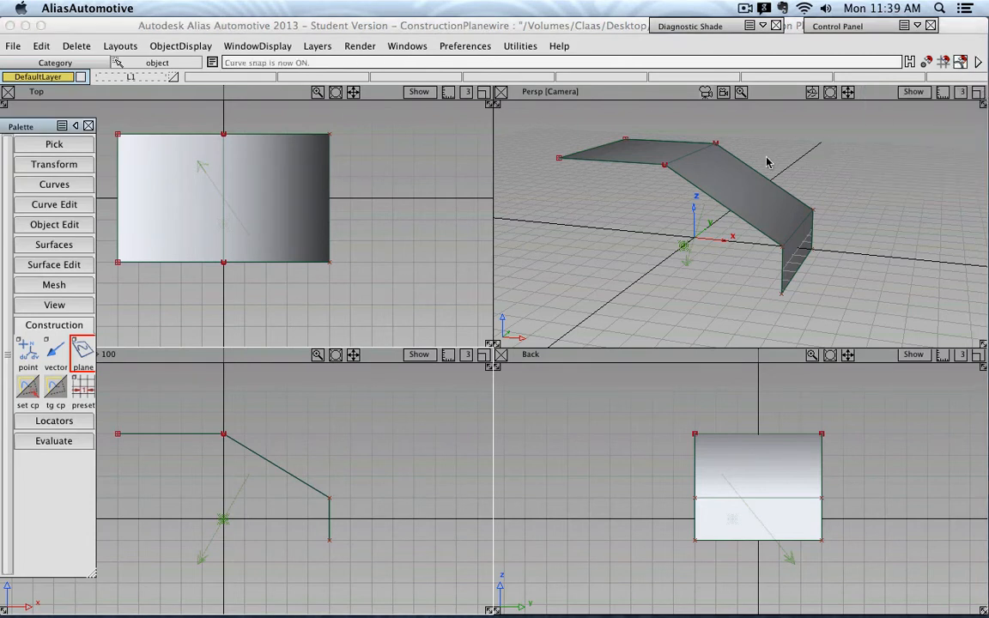
- Snap the plane's center to the midpoint of the upper fold edge and its second point to the midpoint of the lower fold edge
{"action": "mouse_move", "coordinate": [688, 172]}
{"action": "left_mouse_down", "text": "shift+super"}
{"action": "mouse_move", "coordinate": [625, 183]}
{"action": "mouse_move", "coordinate": [631, 173]}
{"action": "left_mouse_up", "text": "shift+super"}
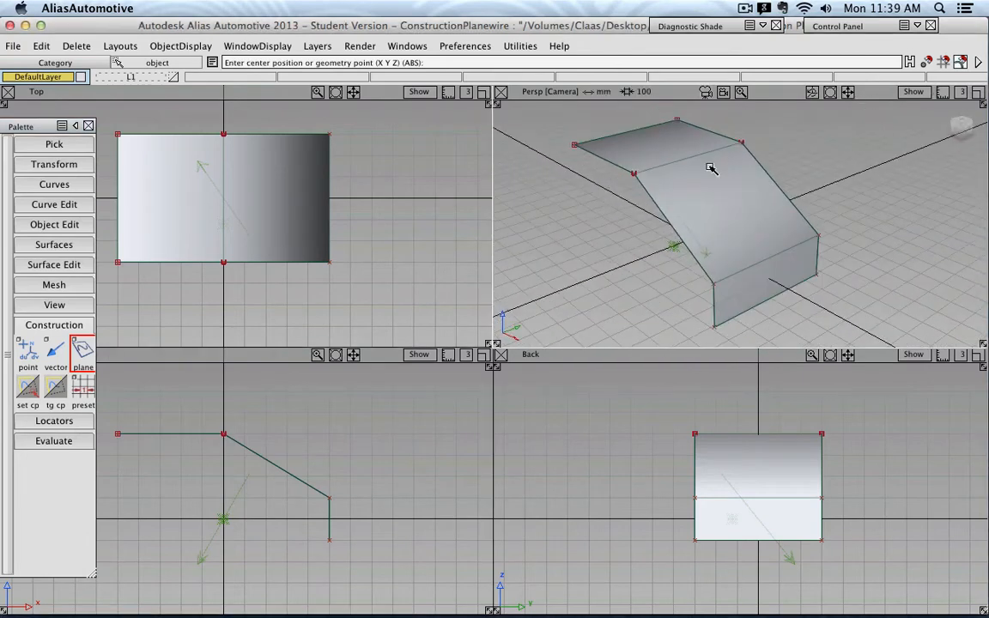
{"action": "left_click_drag", "start_coordinate": [719, 151], "coordinate": [693, 160]}
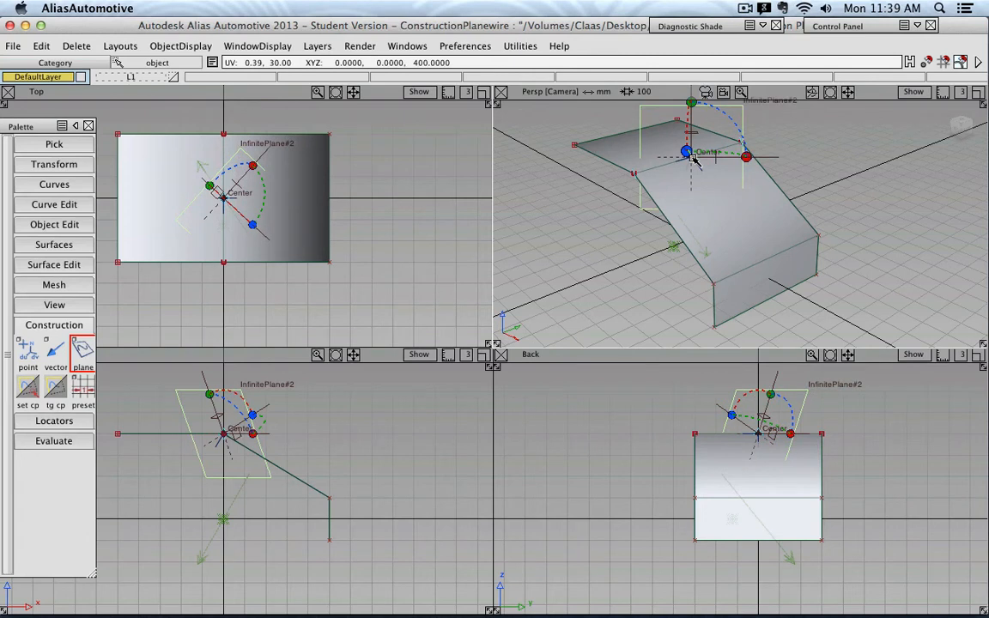
{"action": "left_click_drag", "start_coordinate": [695, 162], "coordinate": [697, 162]}
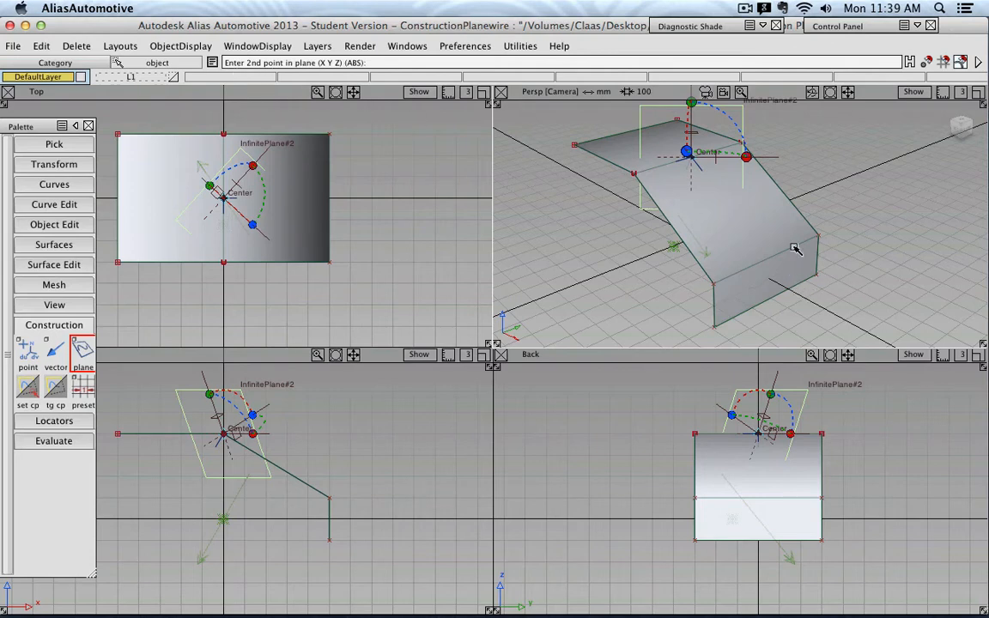
{"action": "mouse_move", "coordinate": [795, 249]}
{"action": "left_mouse_down"}
{"action": "mouse_move", "coordinate": [768, 243]}
{"action": "mouse_move", "coordinate": [771, 260]}
{"action": "left_mouse_up"}
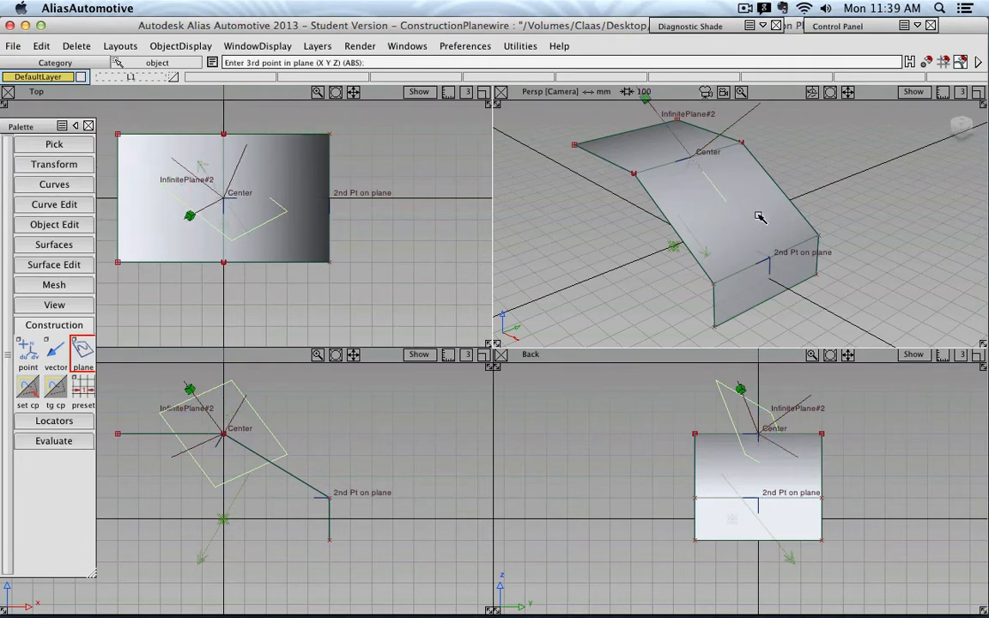
- Snap the plane's third point to the end of the upper fold edge and set it as the construction plane
{"action": "left_click_drag", "start_coordinate": [784, 174], "coordinate": [756, 142], "text": "alt+shift"}
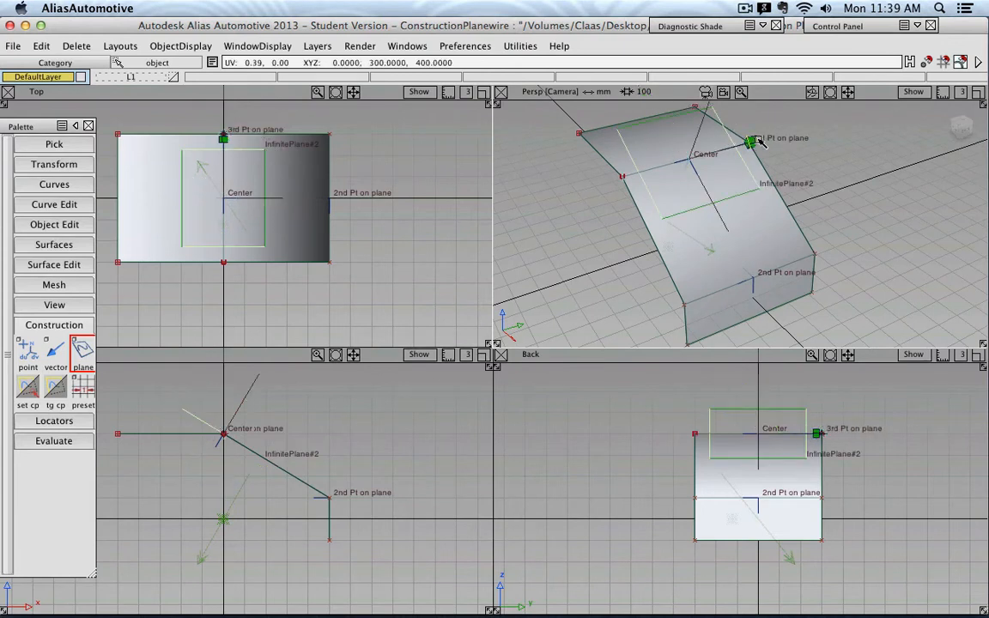
{"action": "left_click_drag", "start_coordinate": [759, 144], "coordinate": [760, 143]}
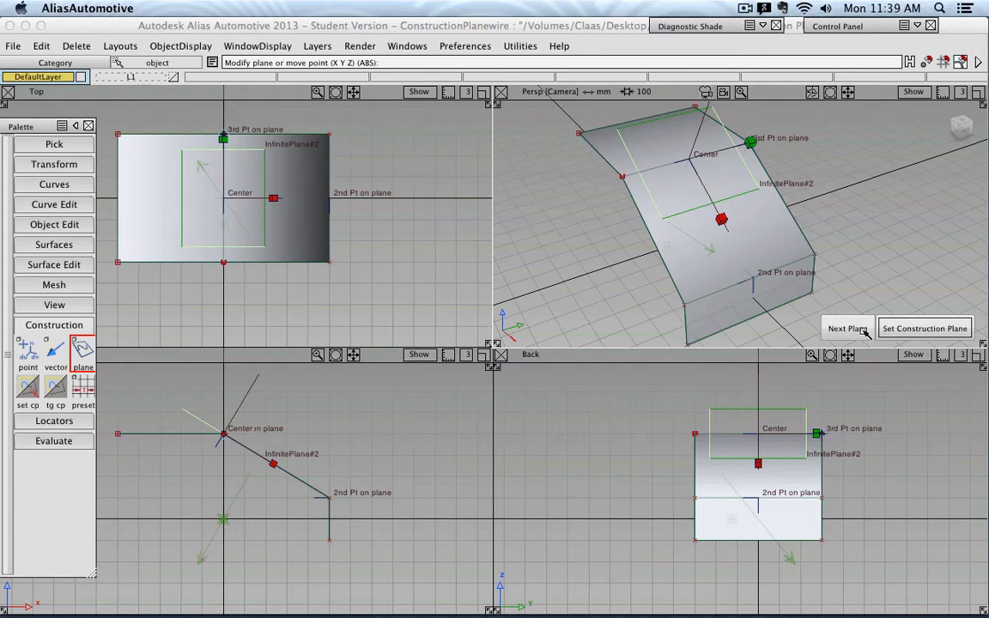
{"action": "left_click", "coordinate": [910, 332]}
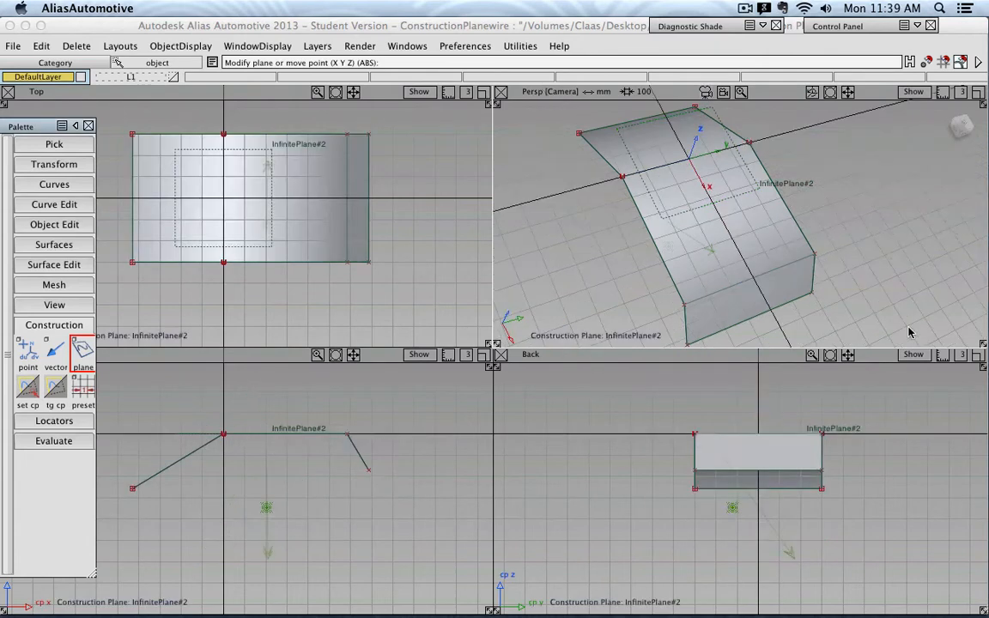
- Draw a circle on the sloped construction plane with curve snap turned off, scaled to about 368
{"action": "left_click_drag", "start_coordinate": [601, 288], "coordinate": [694, 208], "text": "alt+shift"}
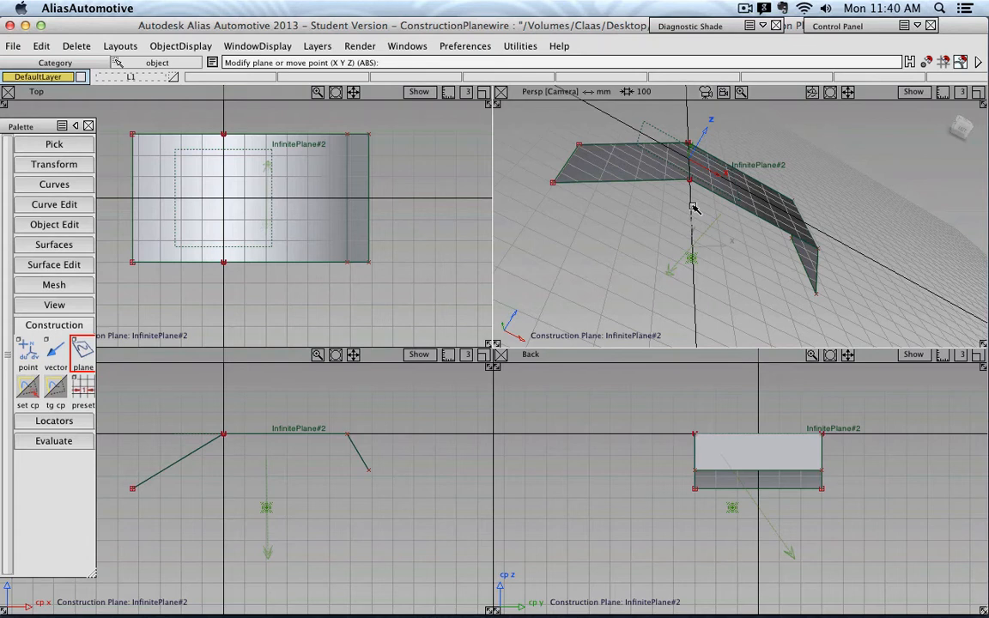
{"action": "left_click", "coordinate": [63, 189]}
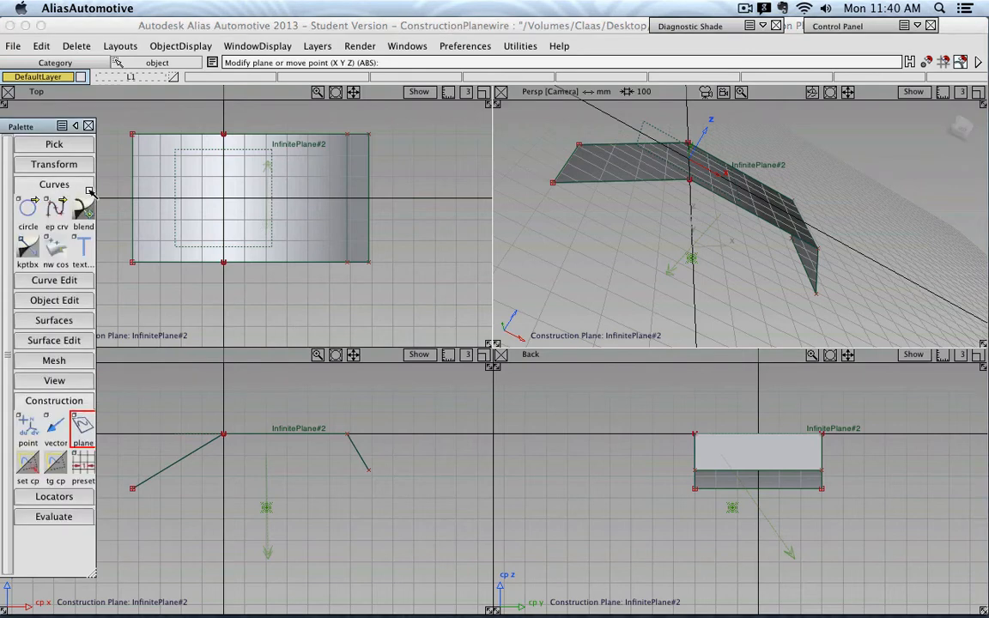
{"action": "left_click", "coordinate": [28, 208]}
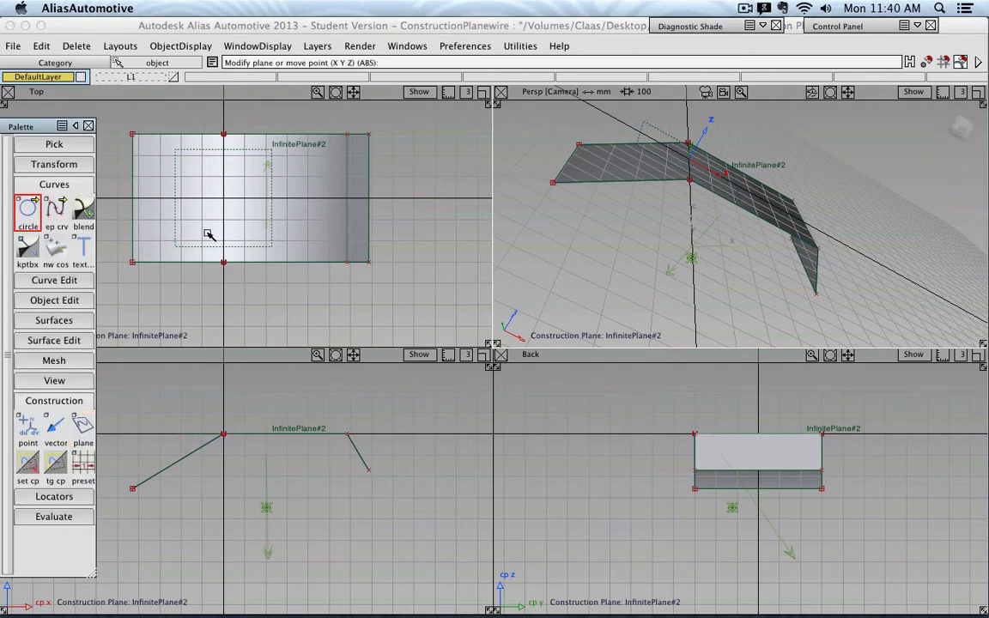
{"action": "left_click", "coordinate": [288, 201]}
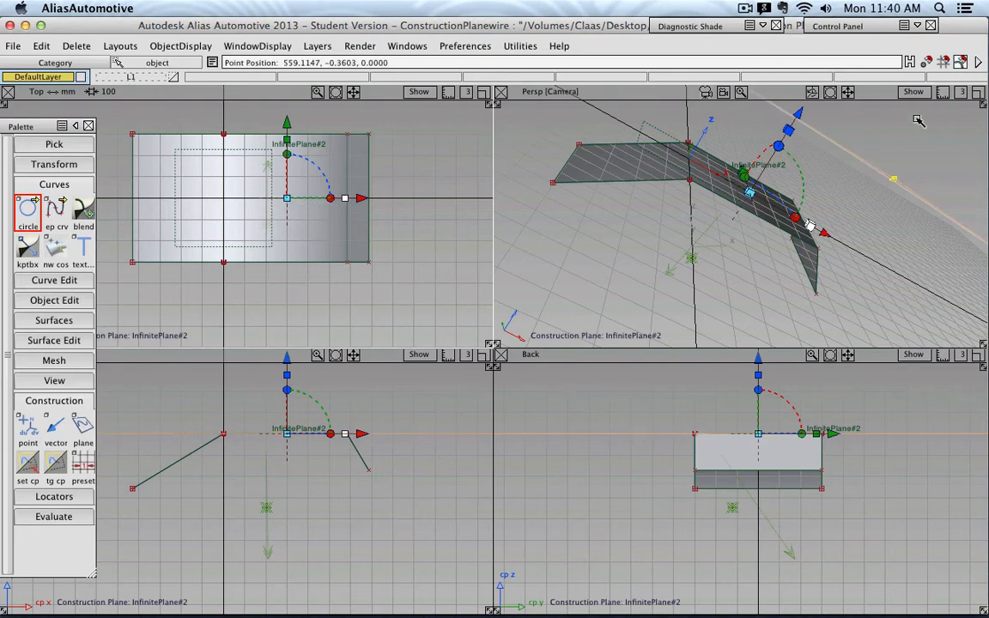
{"action": "left_click", "coordinate": [962, 62]}
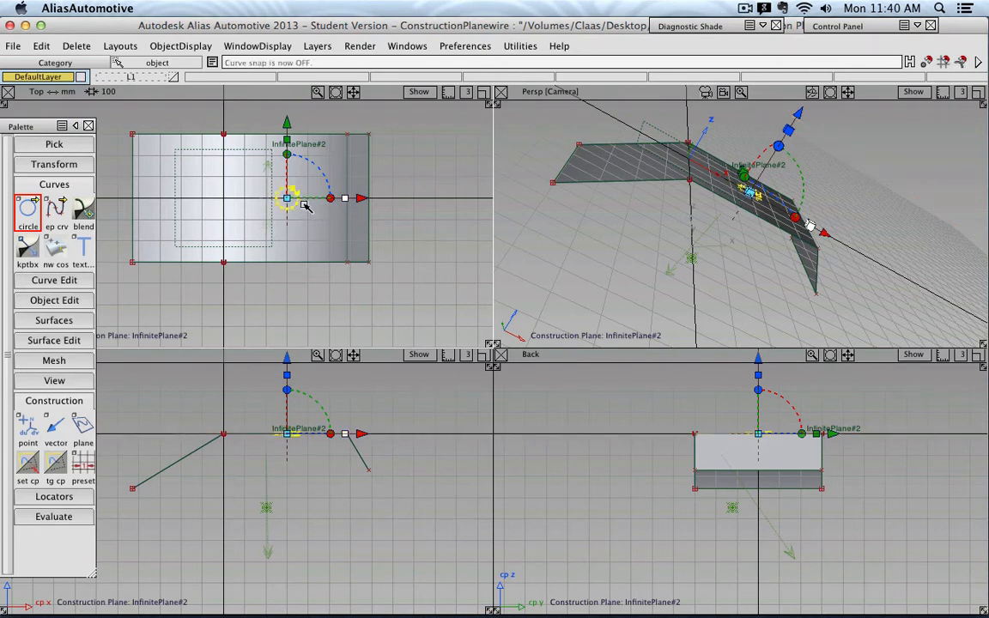
{"action": "left_click_drag", "start_coordinate": [288, 199], "coordinate": [189, 206]}
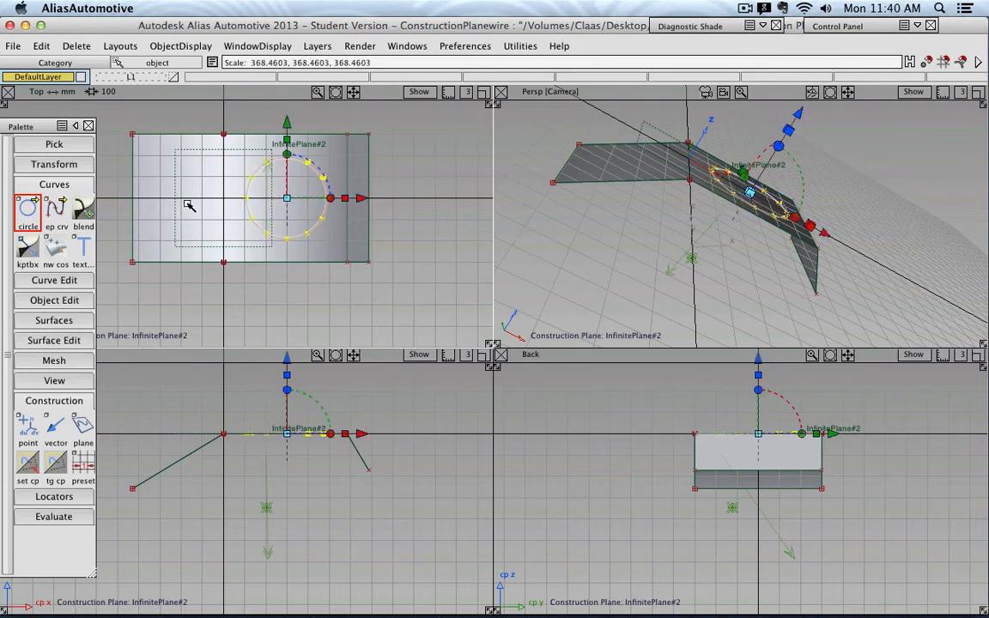
- Duplicate the circle and move the copy straight up from the construction plane
{"action": "left_click", "coordinate": [53, 144]}
{"action": "left_click", "coordinate": [56, 172]}
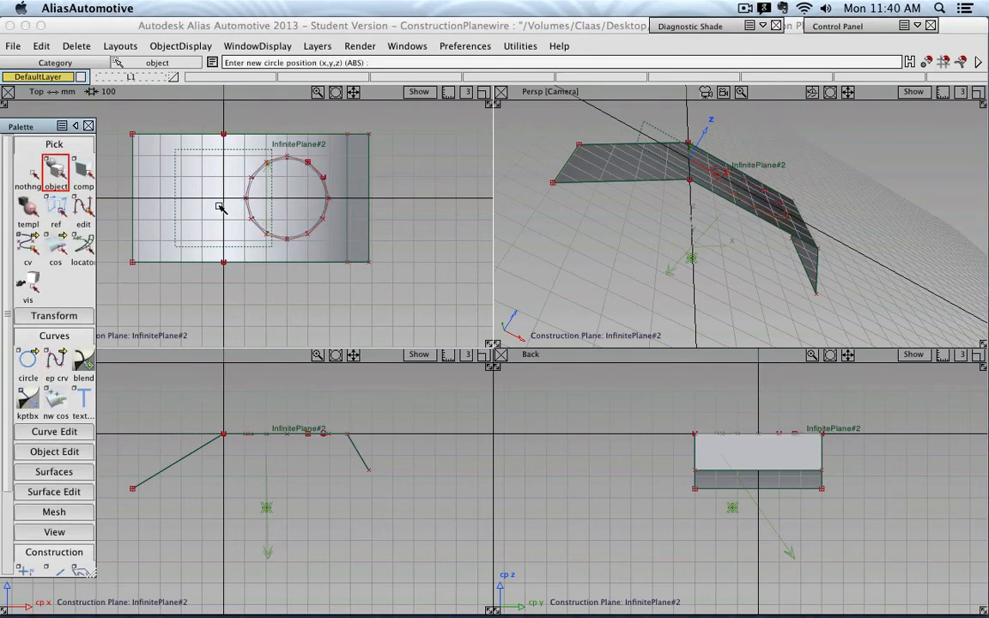
{"action": "left_click", "coordinate": [307, 238]}
{"action": "middle_click_drag", "start_coordinate": [338, 398], "coordinate": [354, 456], "text": "alt+shift"}
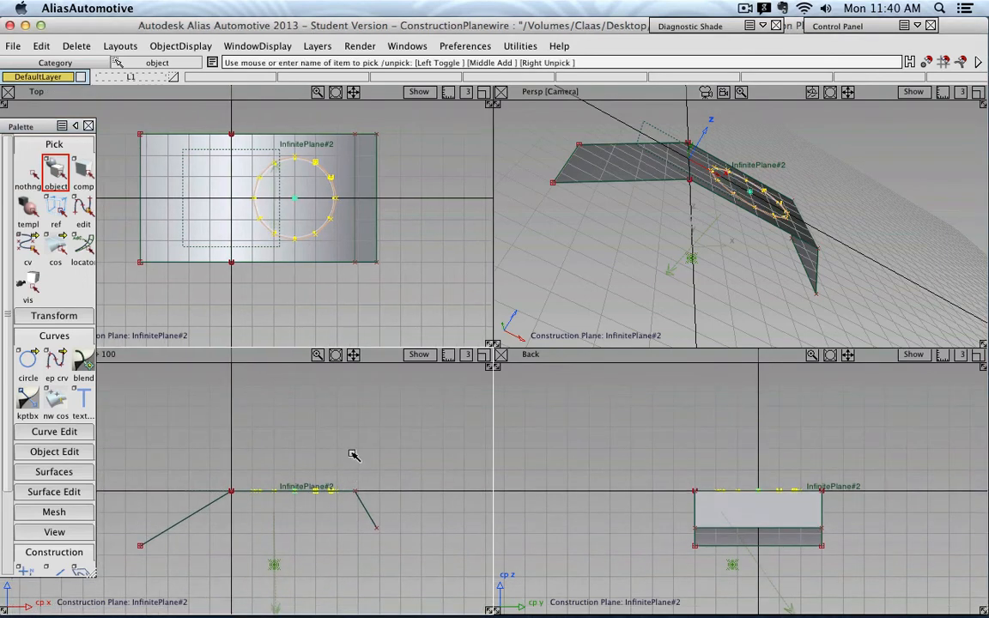
{"action": "key", "text": "super+v"}
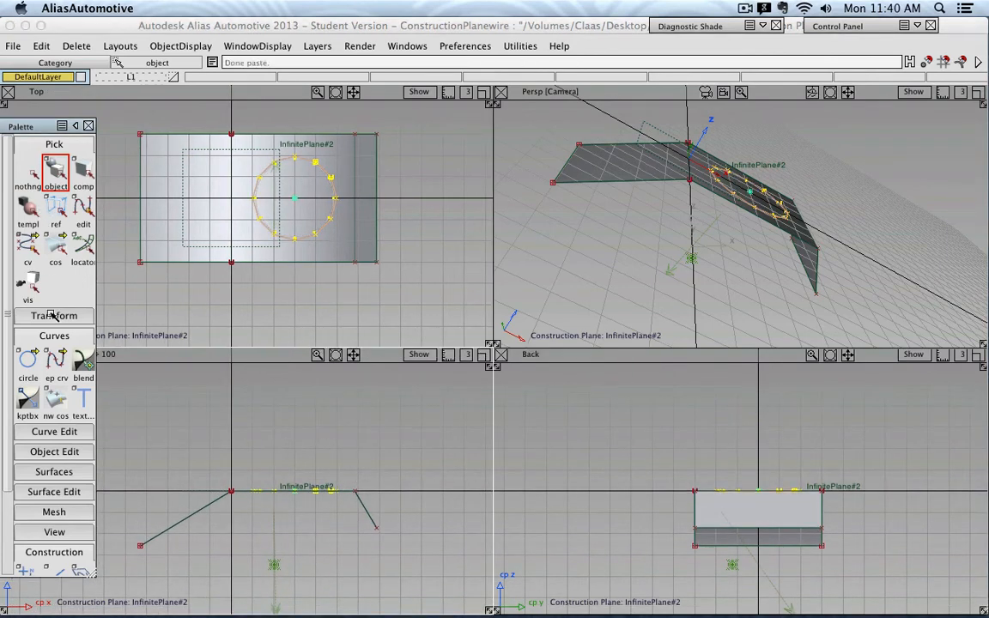
{"action": "left_click", "coordinate": [75, 316]}
{"action": "left_click", "coordinate": [28, 339]}
{"action": "right_click_drag", "start_coordinate": [342, 453], "coordinate": [359, 415]}
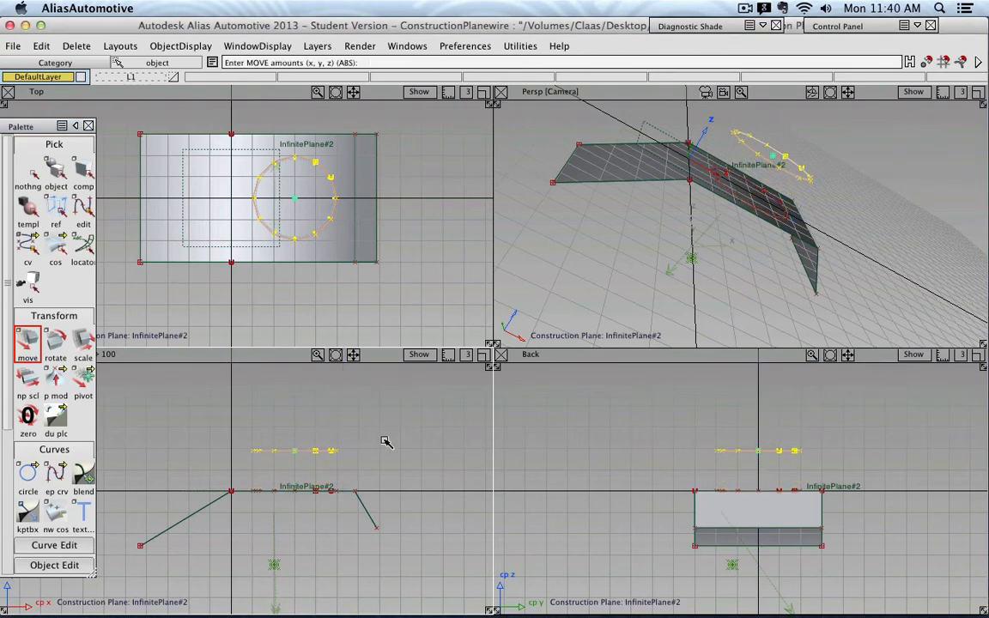
- Duplicate the raised circle, move the new copy above it and scale it down to about half its size
{"action": "key", "text": "super+v"}
{"action": "right_click_drag", "start_coordinate": [379, 453], "coordinate": [385, 418]}
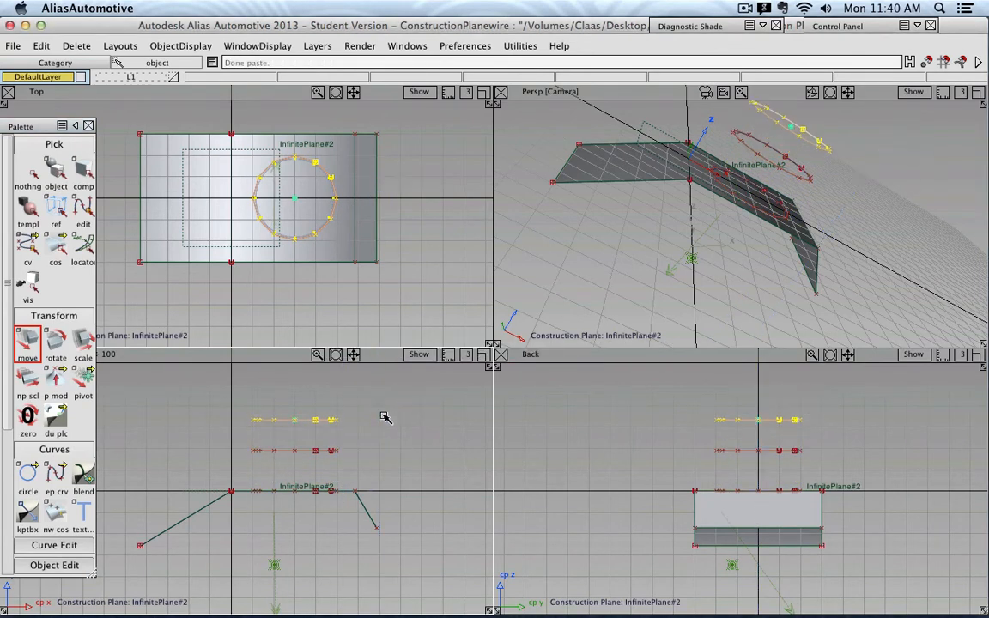
{"action": "left_click", "coordinate": [83, 340]}
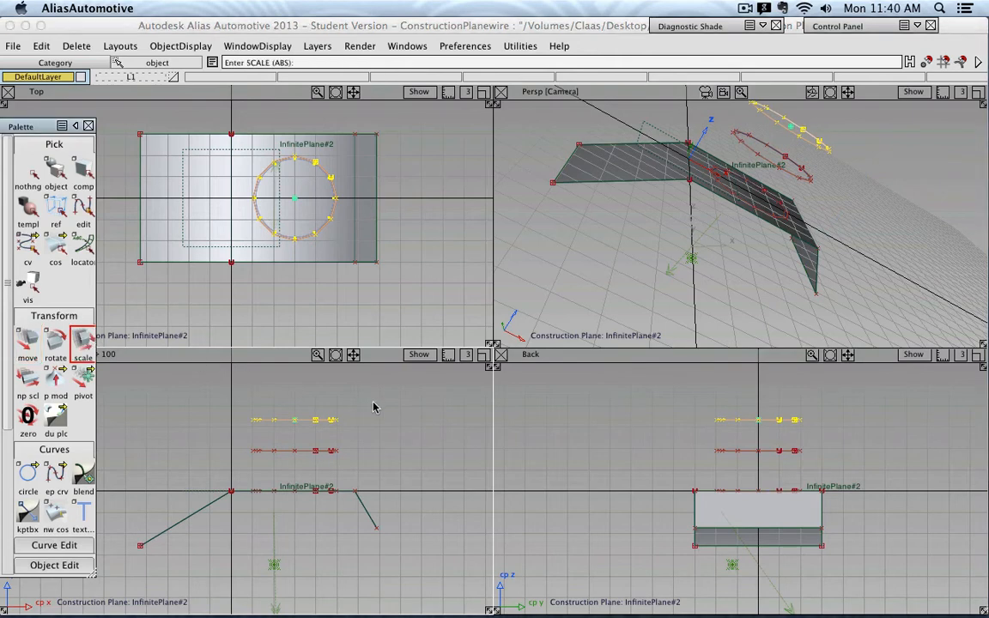
{"action": "left_click_drag", "start_coordinate": [374, 408], "coordinate": [333, 411]}
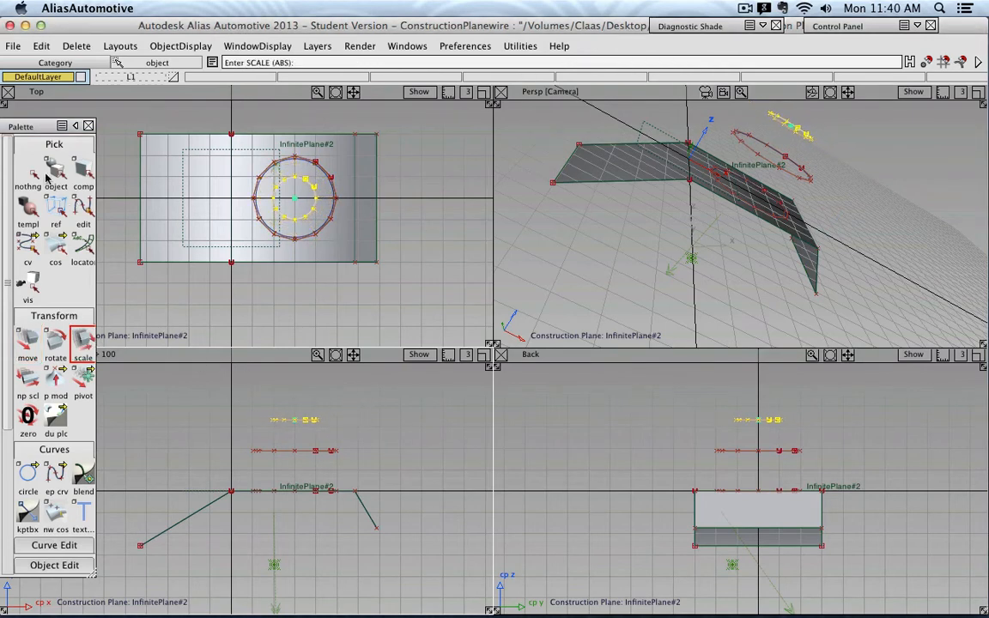
- Deselect the small top circle by starting object picking
{"action": "left_click", "coordinate": [53, 170]}
{"action": "left_click_drag", "start_coordinate": [773, 194], "coordinate": [583, 168], "text": "alt+shift"}
{"action": "left_click", "coordinate": [53, 315]}
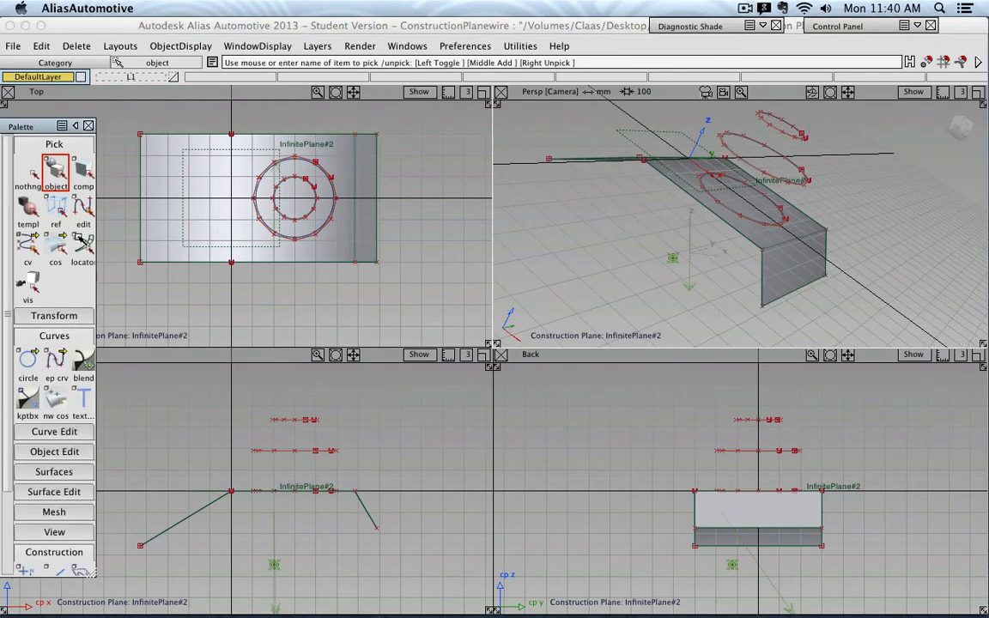
- Skin a surface through the three stacked circles from the construction plane upward, keeping the current Skin options, and exit to object picking
{"action": "left_click", "coordinate": [54, 144]}
{"action": "left_click", "coordinate": [47, 184]}
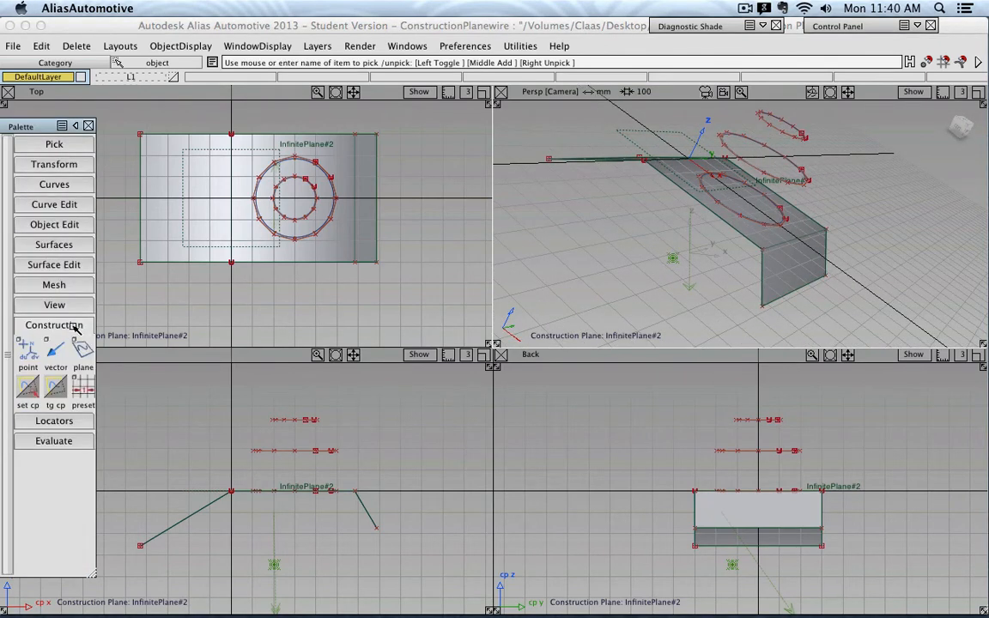
{"action": "left_click", "coordinate": [76, 326]}
{"action": "left_click", "coordinate": [70, 246]}
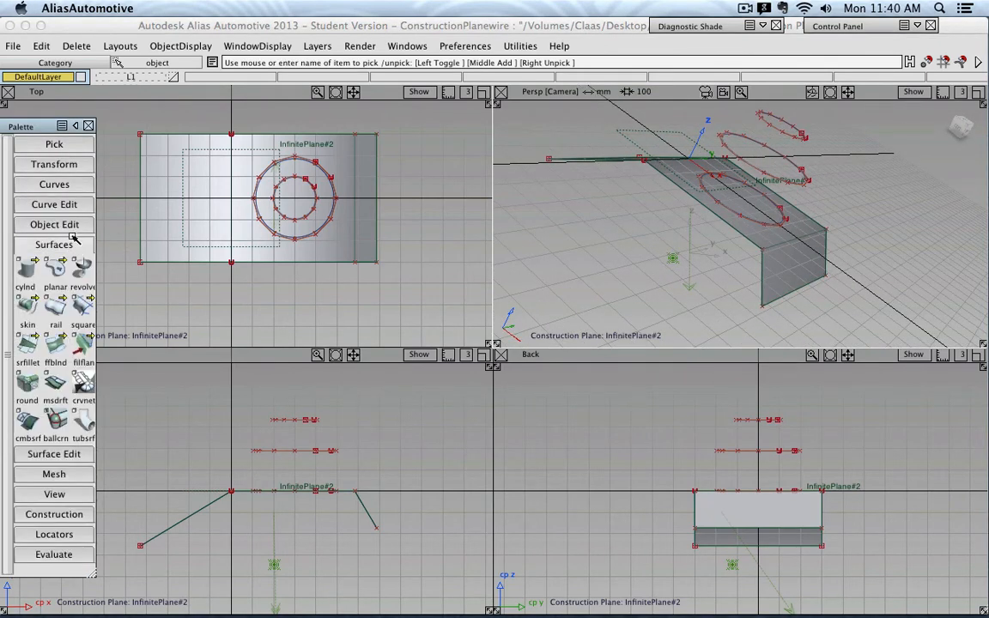
{"action": "double_click", "coordinate": [29, 310]}
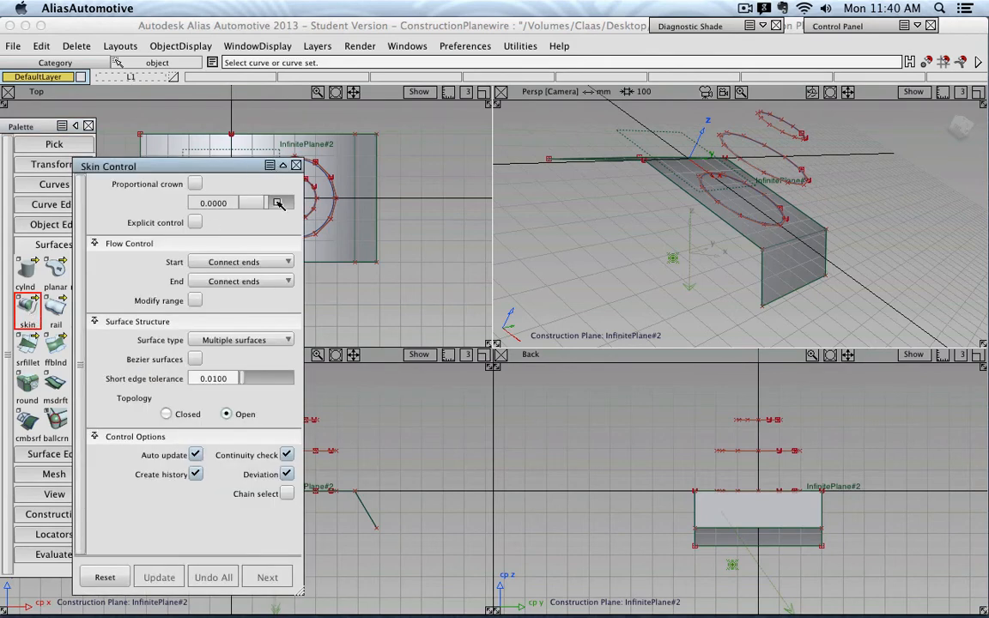
{"action": "left_click", "coordinate": [296, 164]}
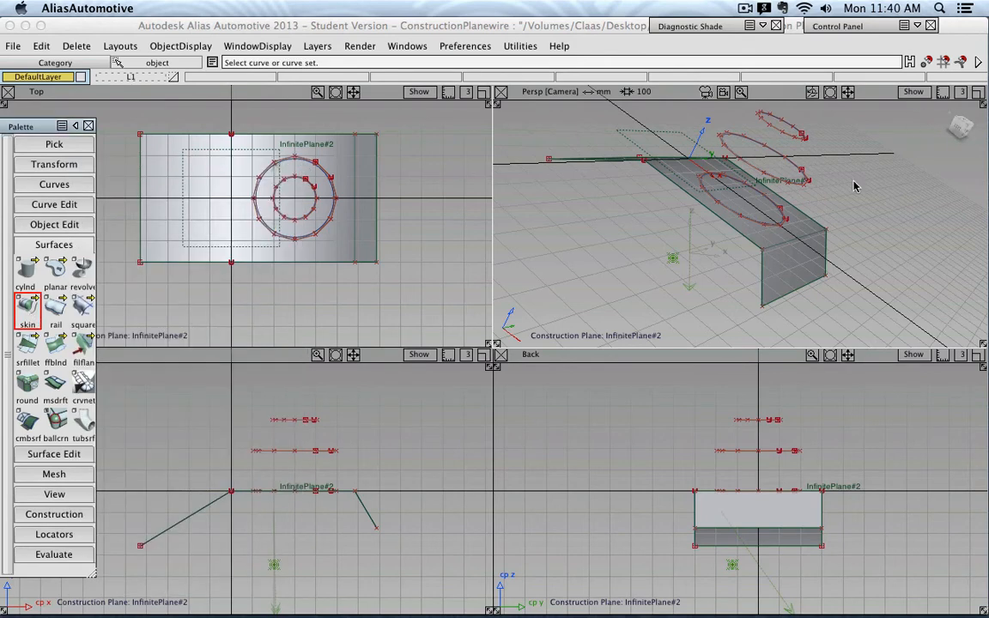
{"action": "left_click", "coordinate": [756, 221]}
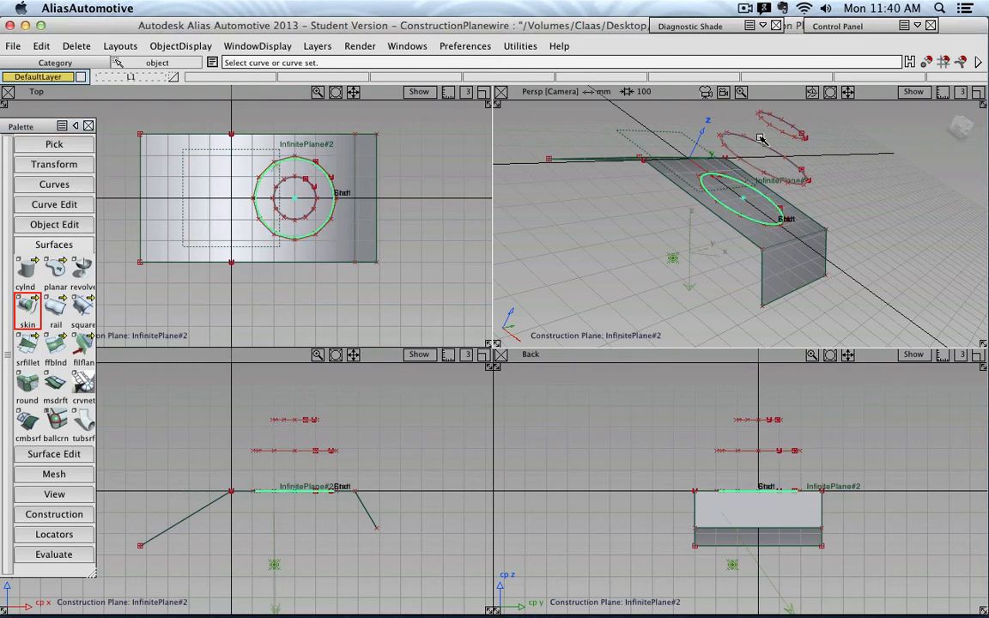
{"action": "left_click", "coordinate": [719, 144]}
{"action": "left_click", "coordinate": [776, 129]}
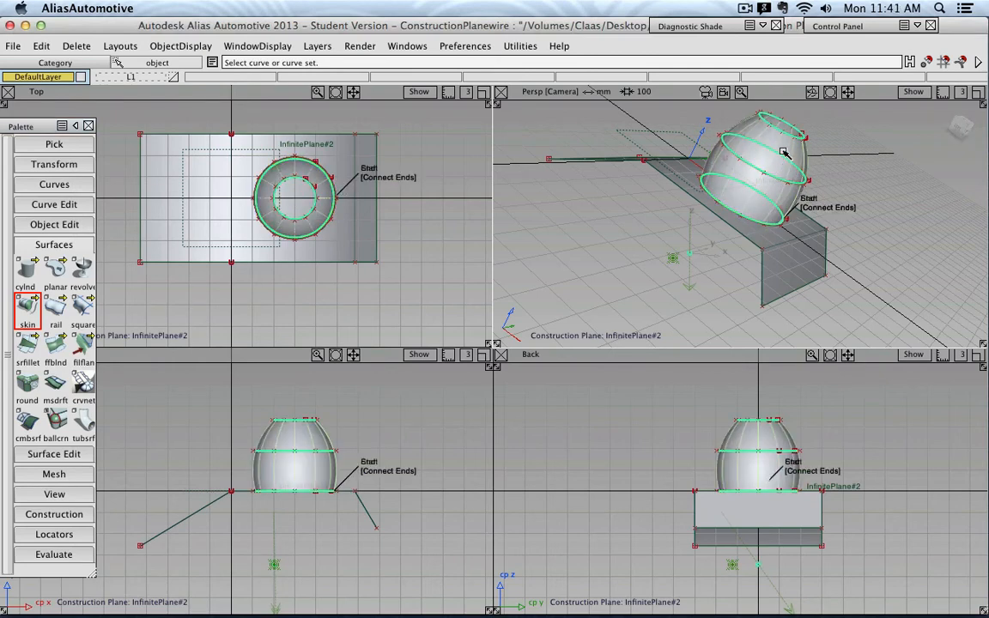
{"action": "left_click", "coordinate": [52, 144]}
{"action": "left_click", "coordinate": [38, 164]}
{"action": "left_click", "coordinate": [55, 167]}
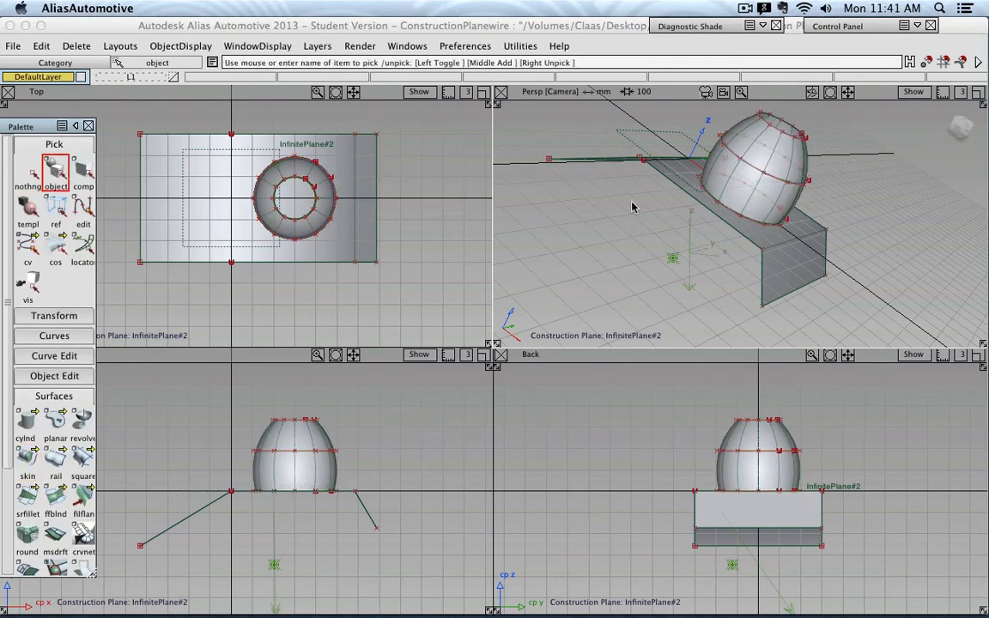
- Toggle the construction plane off to return to the world coordinate system and inspect the skinned shape on the slope
{"action": "left_click_drag", "start_coordinate": [633, 210], "coordinate": [604, 206], "text": "alt+shift"}
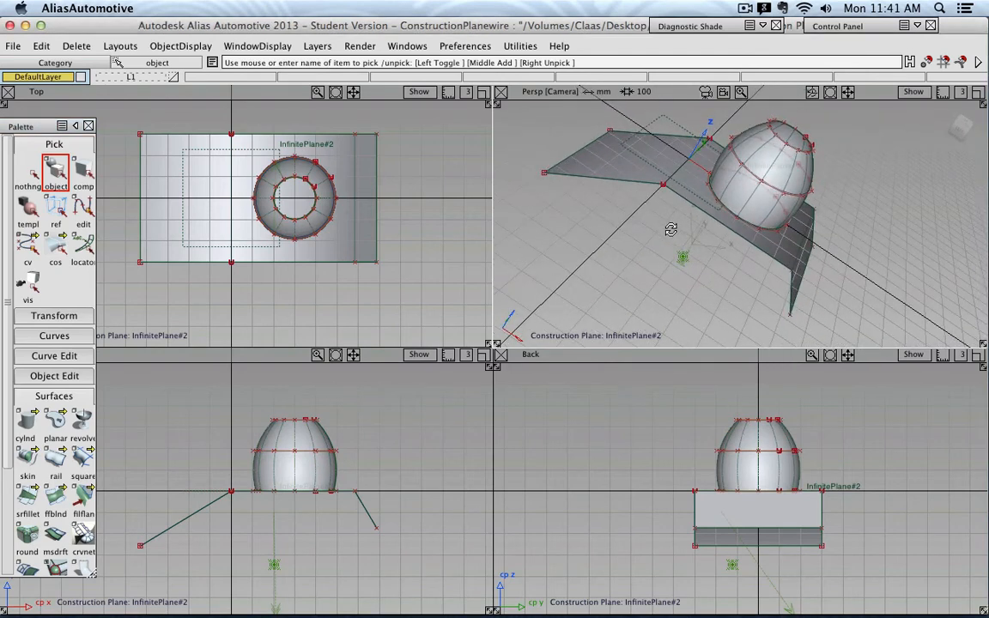
{"action": "left_click", "coordinate": [49, 146]}
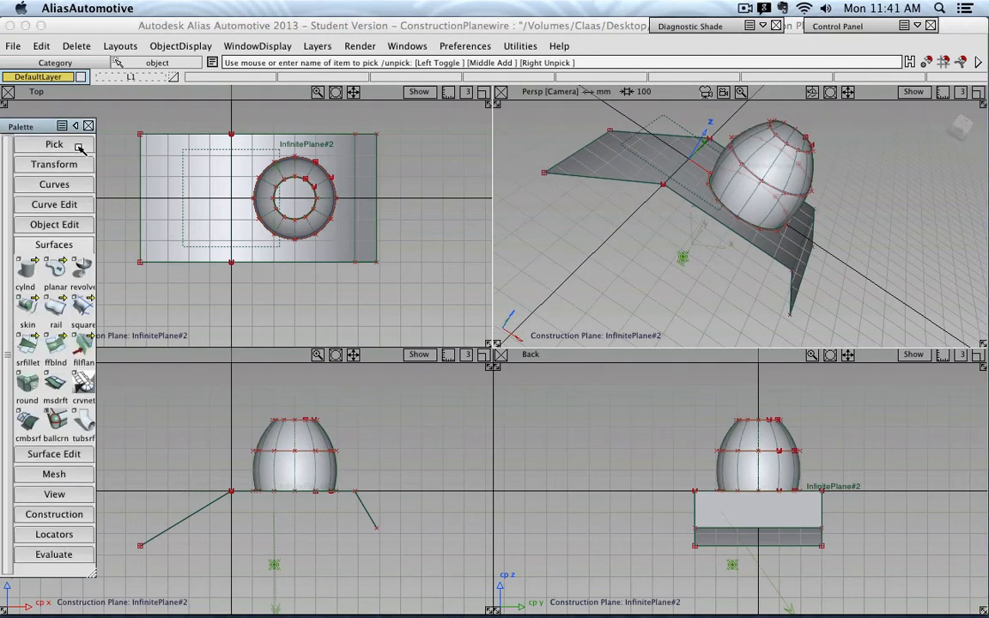
{"action": "left_click", "coordinate": [54, 245]}
{"action": "left_click", "coordinate": [73, 324]}
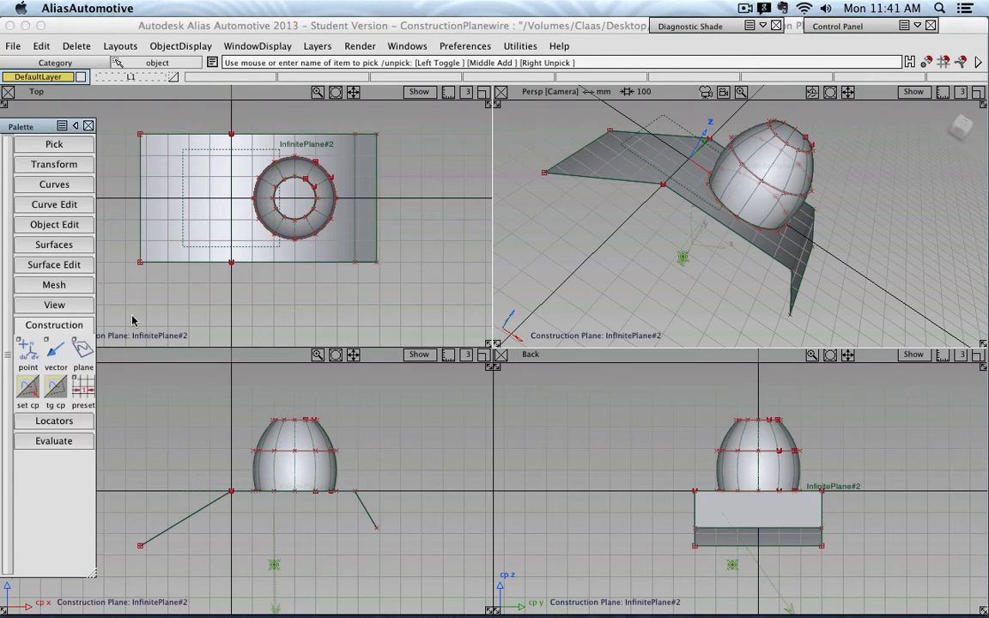
{"action": "left_click", "coordinate": [52, 408]}
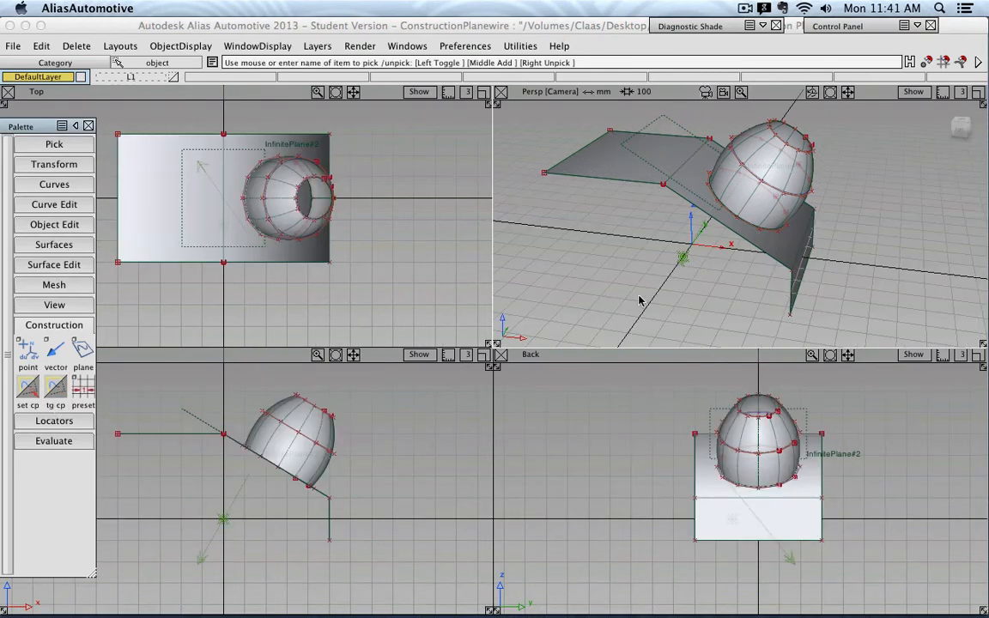
{"action": "left_click_drag", "start_coordinate": [592, 262], "coordinate": [765, 137], "text": "alt+shift"}
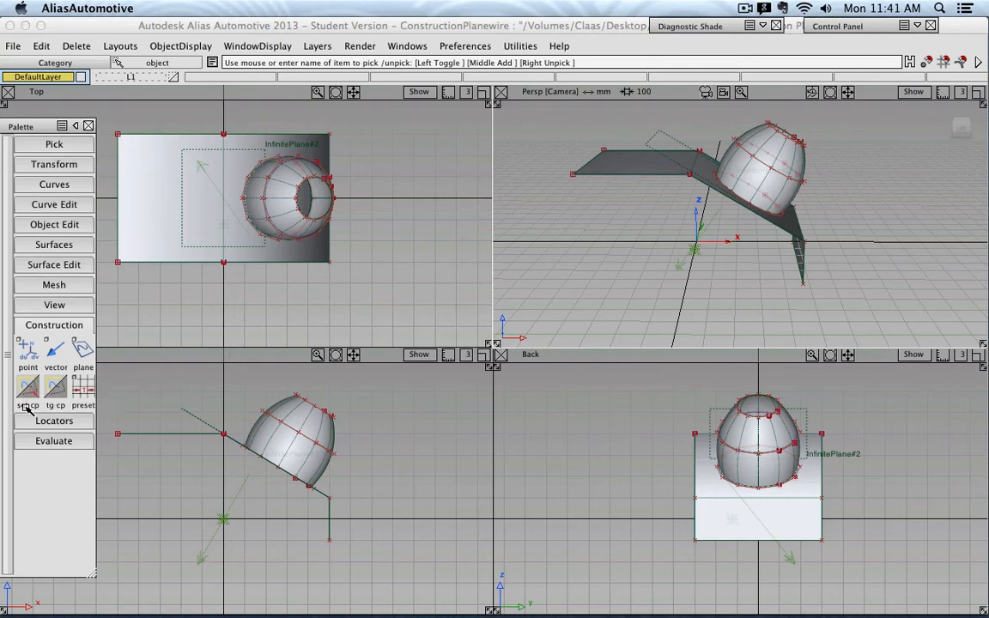
- Set the sloped reference plane as the active construction plane again and return to object picking
{"action": "left_click", "coordinate": [28, 402]}
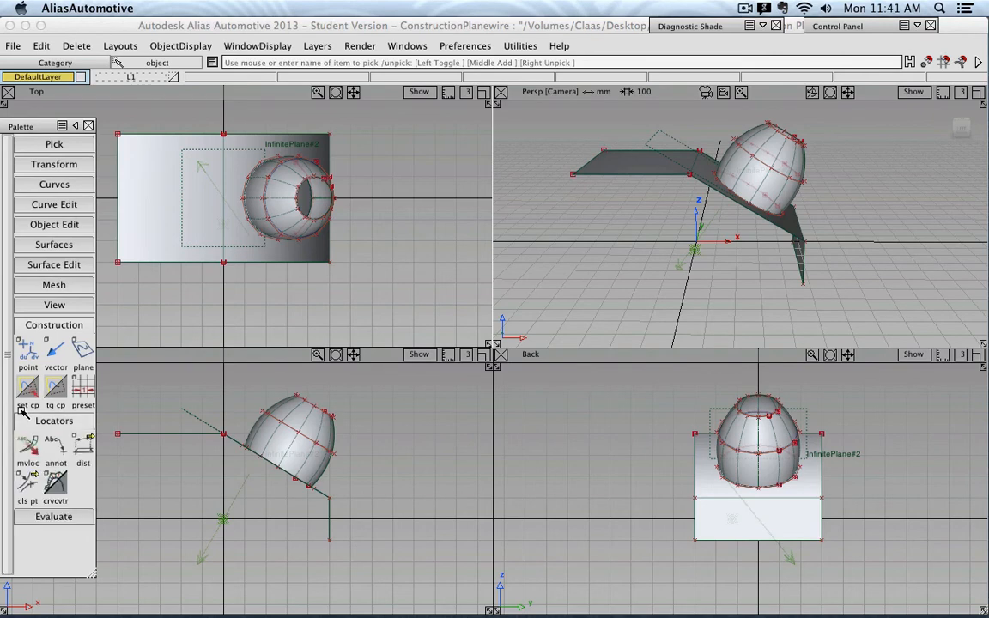
{"action": "left_click", "coordinate": [666, 139]}
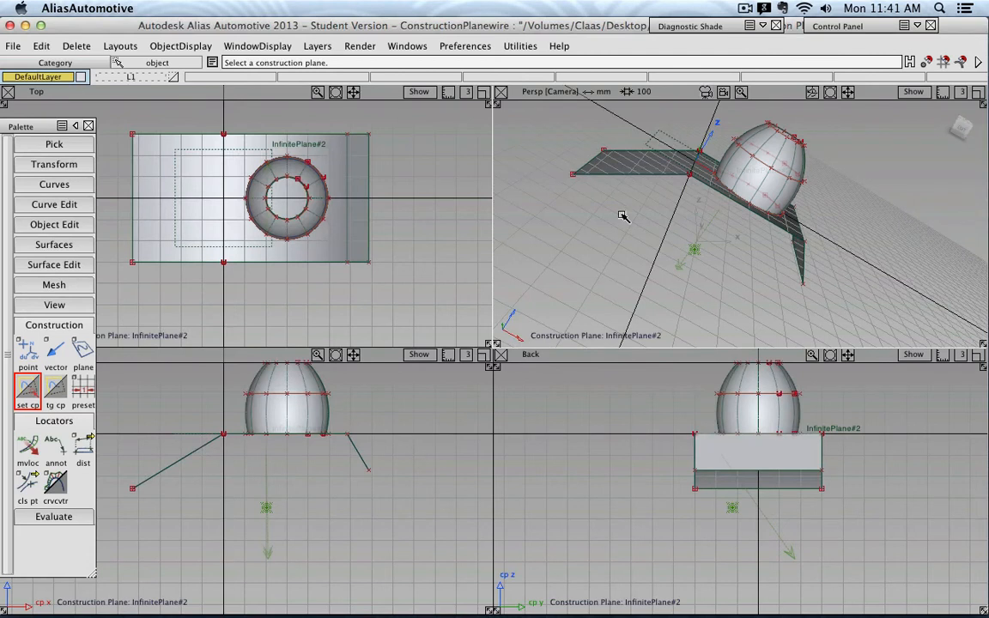
{"action": "left_click", "coordinate": [54, 144]}
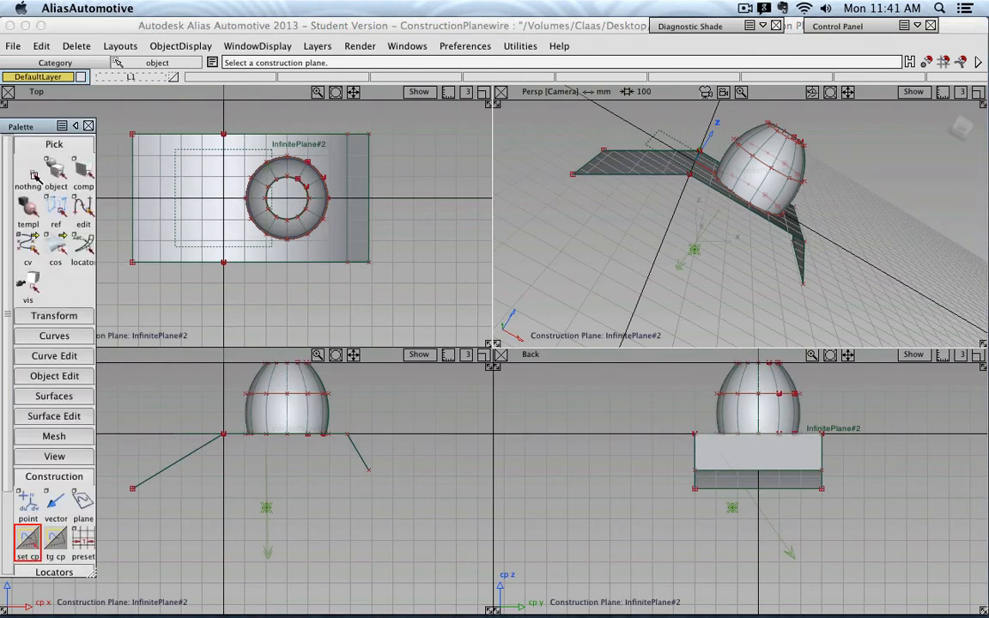
{"action": "left_click", "coordinate": [56, 172]}
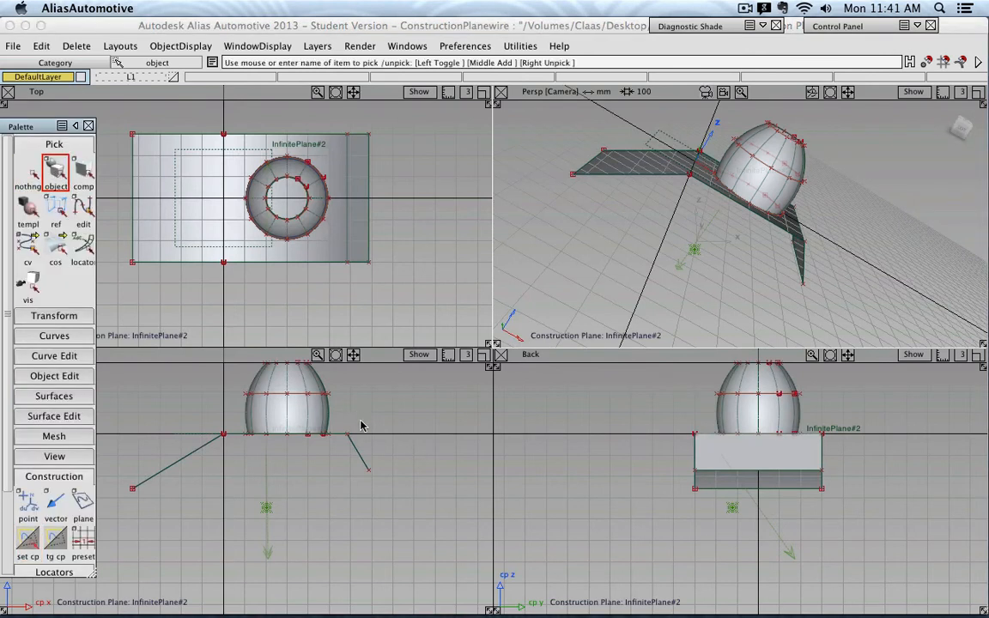
- Move the top circle straight down between the two larger circles so the skin folds inward, and clear the selection
{"action": "middle_click_drag", "start_coordinate": [340, 442], "coordinate": [361, 511], "text": "alt+shift"}
{"action": "right_click_drag", "start_coordinate": [359, 510], "coordinate": [347, 426], "text": "alt+shift"}
{"action": "left_click", "coordinate": [320, 420]}
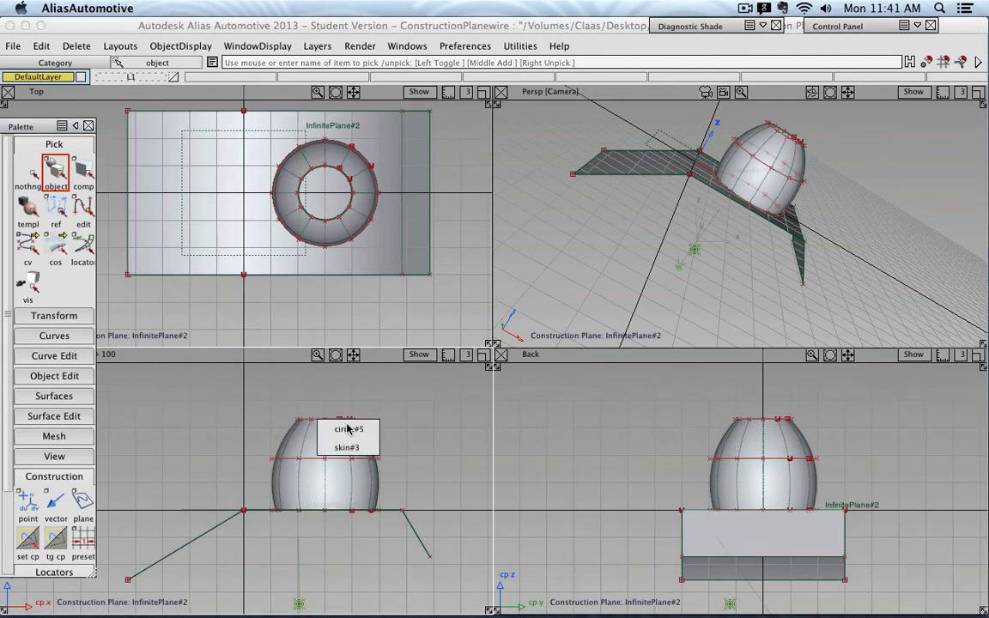
{"action": "left_click", "coordinate": [359, 430]}
{"action": "left_click", "coordinate": [54, 316]}
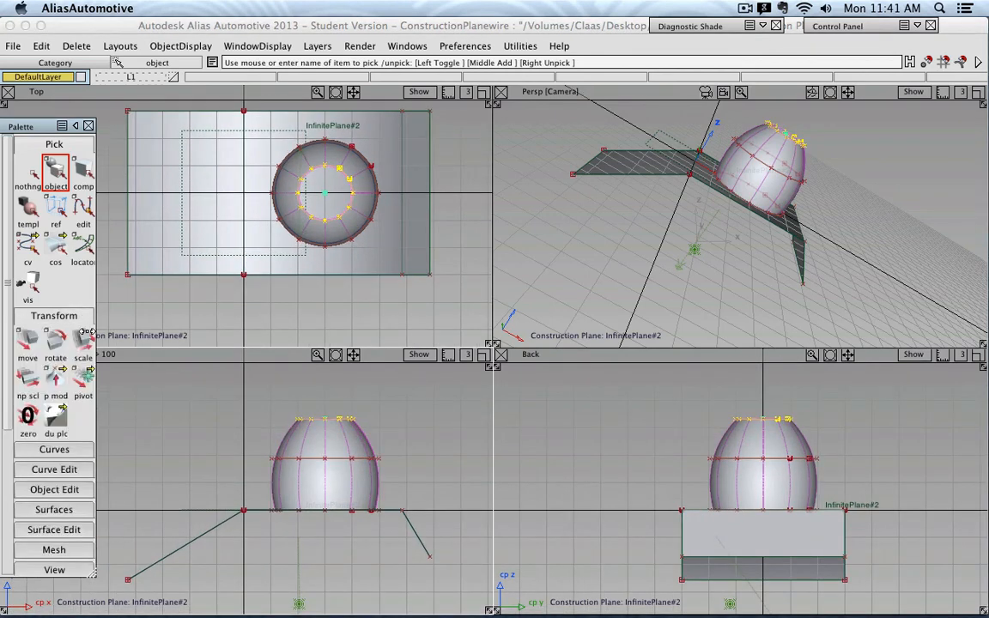
{"action": "left_click", "coordinate": [30, 345]}
{"action": "right_click_drag", "start_coordinate": [376, 400], "coordinate": [412, 438]}
{"action": "left_click", "coordinate": [33, 168]}
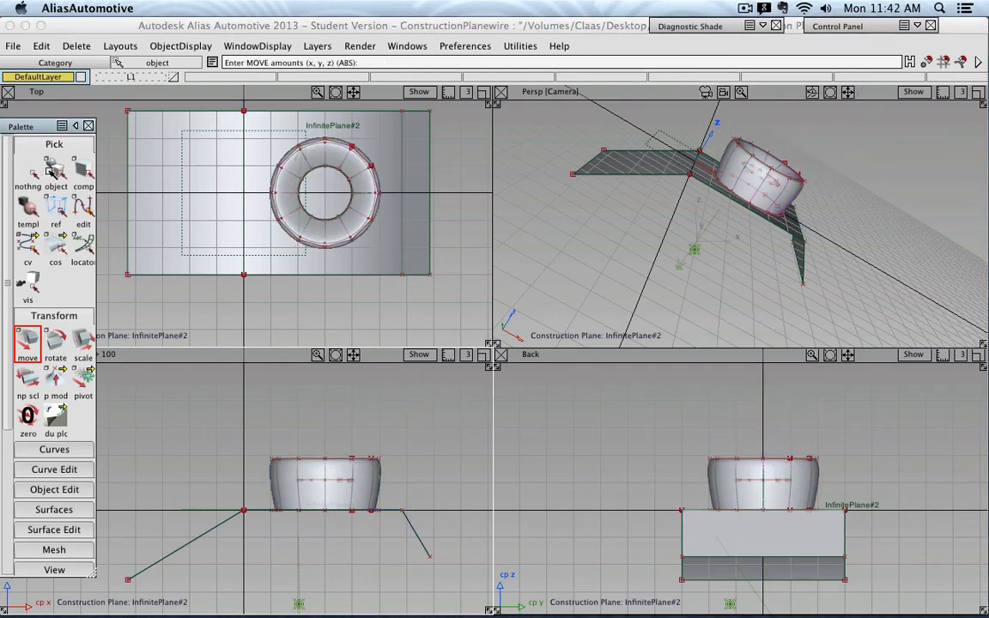
{"action": "left_click", "coordinate": [56, 171]}
- Toggle back to the world coordinate system and inspect the ring-shaped skin on the sloped surface
{"action": "left_click", "coordinate": [44, 144]}
{"action": "left_click", "coordinate": [50, 164]}
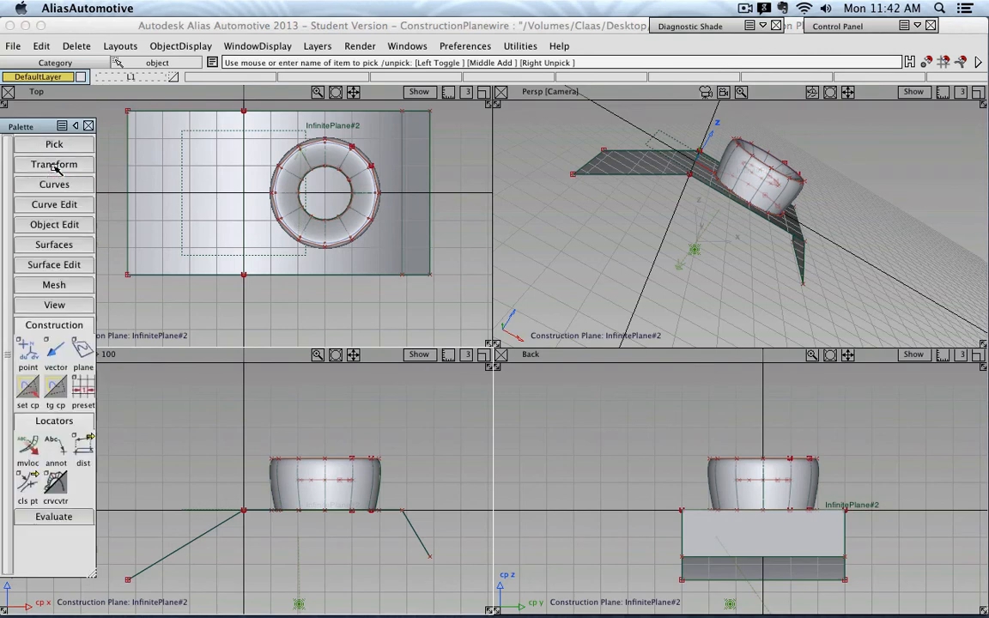
{"action": "left_click", "coordinate": [51, 380]}
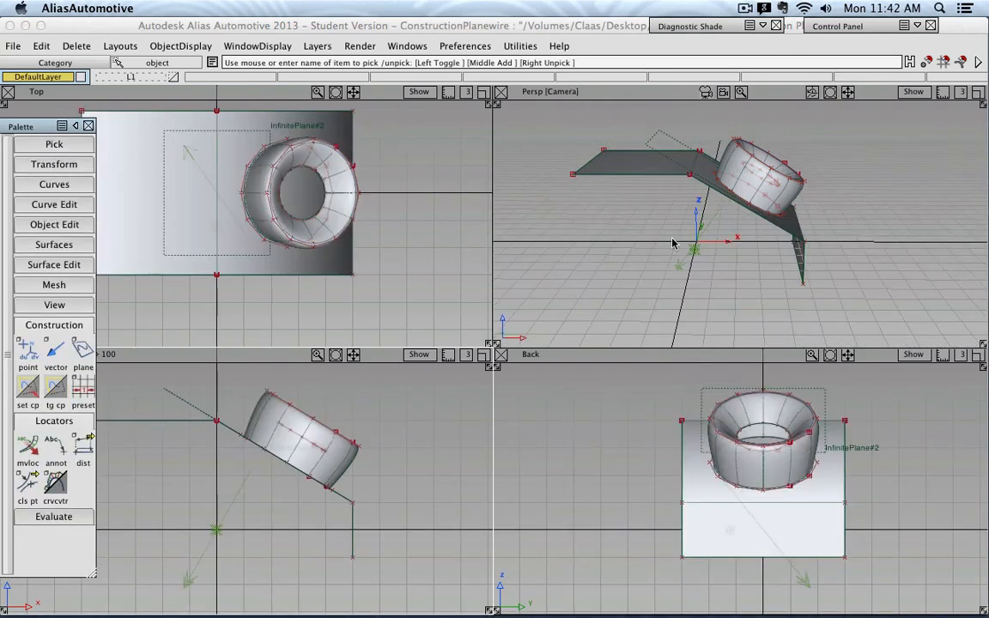
{"action": "left_click_drag", "start_coordinate": [728, 257], "coordinate": [704, 271], "text": "alt+shift"}
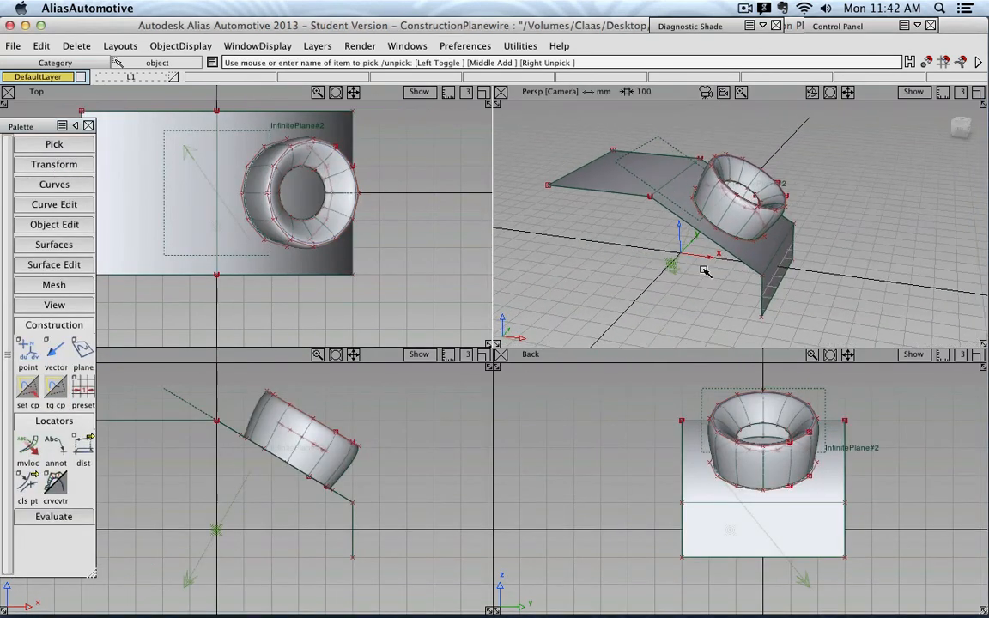